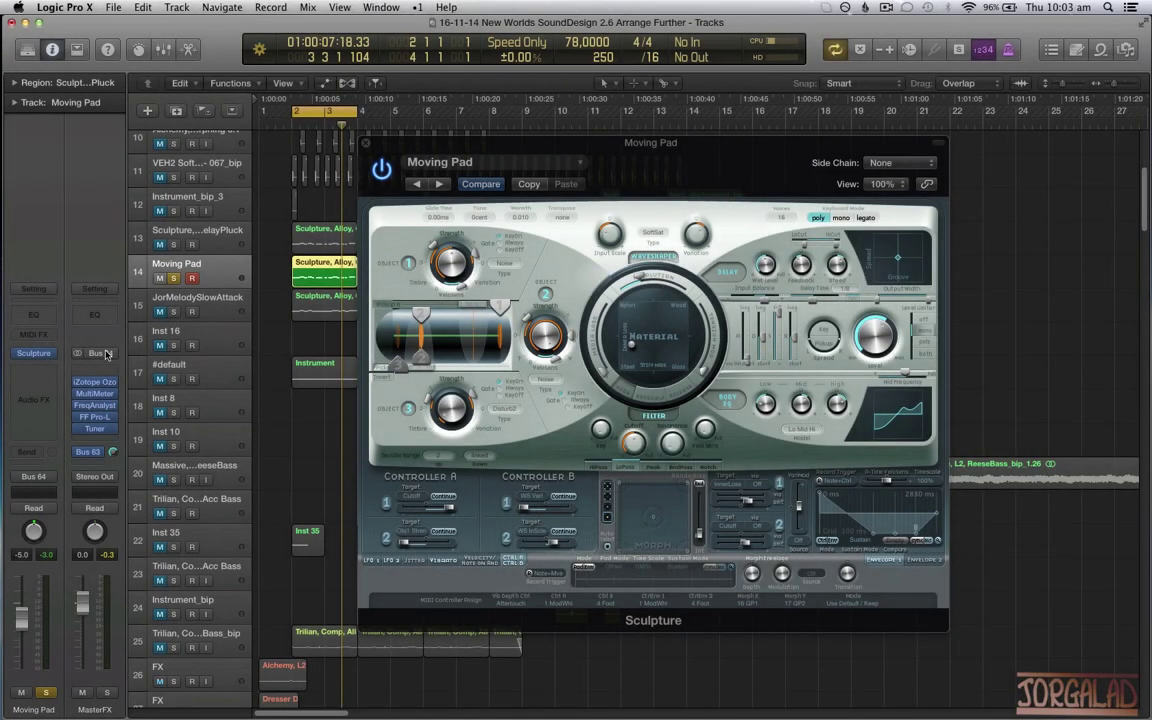
Insert the stereo DDMF Metaplugin below Sculpture and set the two plug-in windows side by side
click(45, 364)
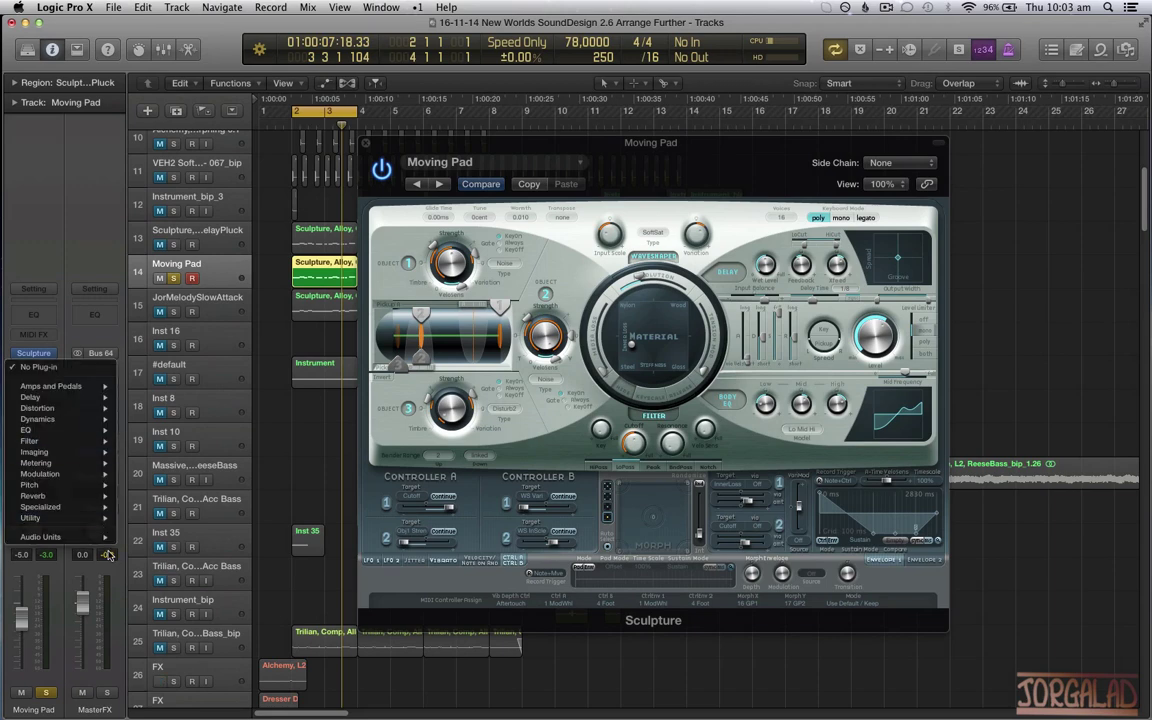
mouse_move(118, 541)
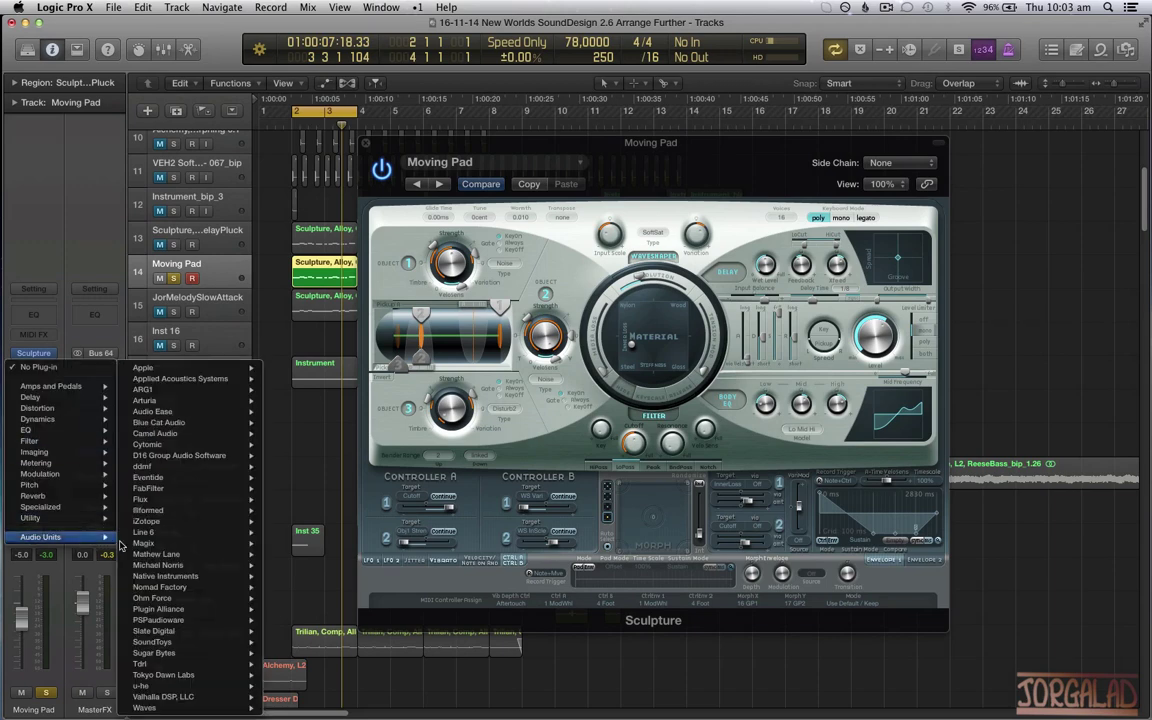
mouse_move(185, 467)
mouse_move(332, 472)
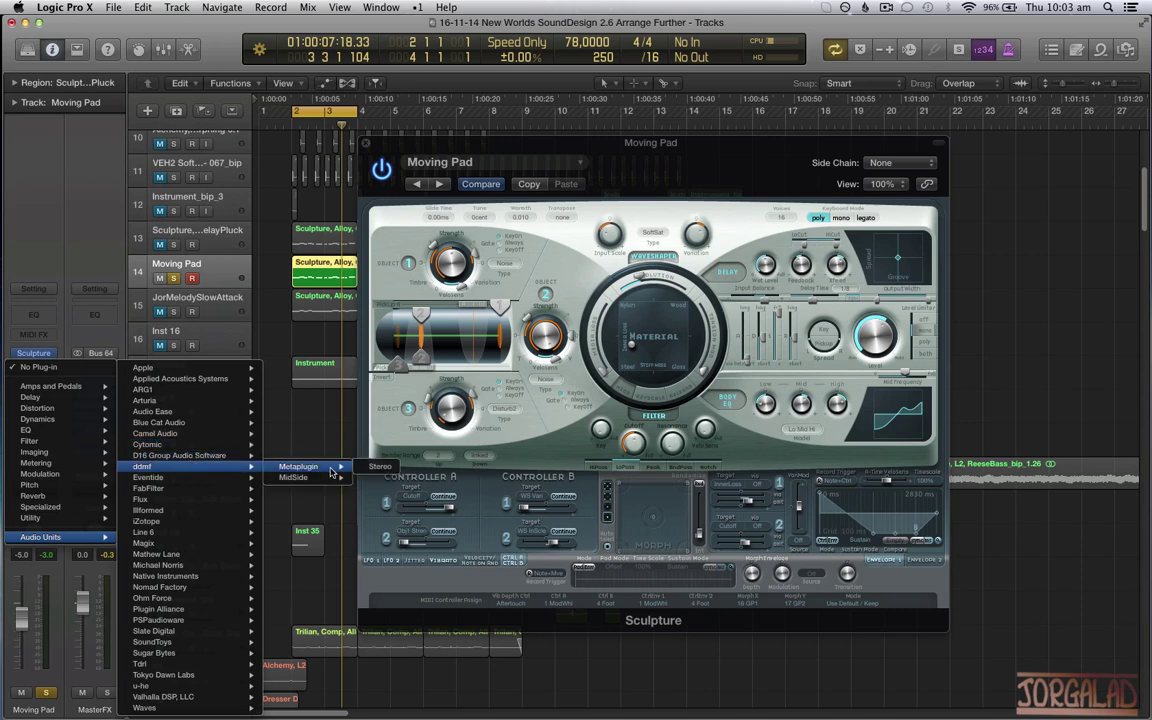
click(380, 468)
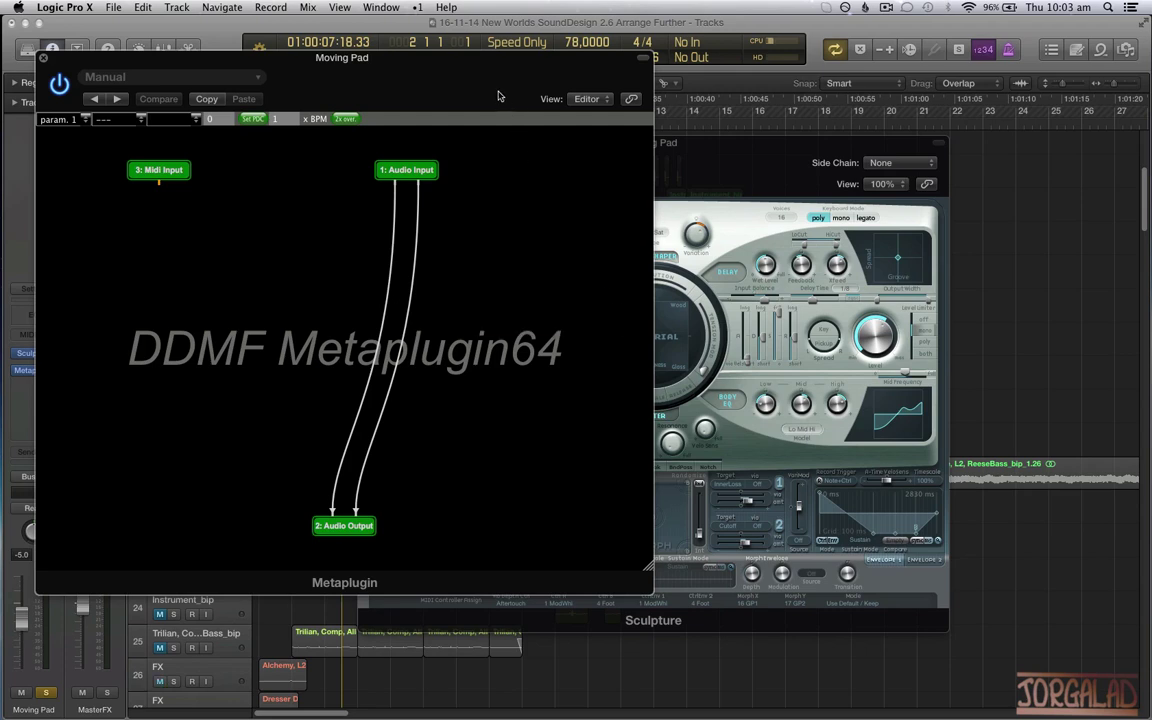
mouse_move(496, 93)
mouse_down()
mouse_move(519, 378)
mouse_move(535, 384)
mouse_up()
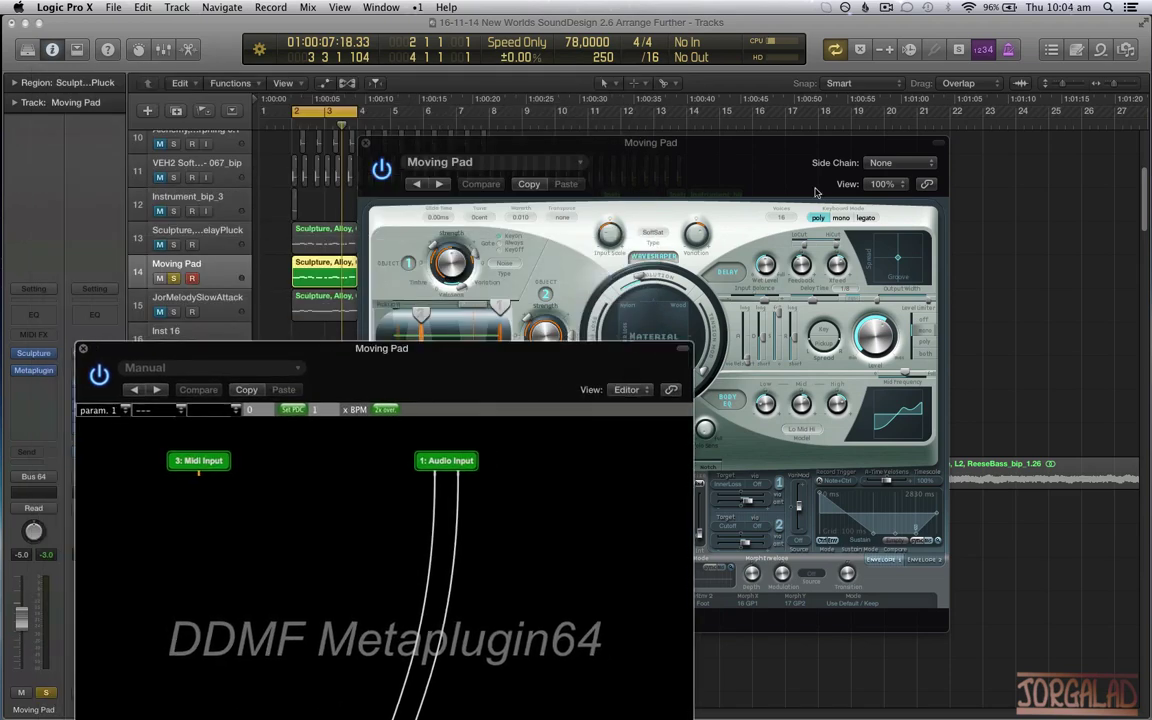
drag(772, 162, 875, 113)
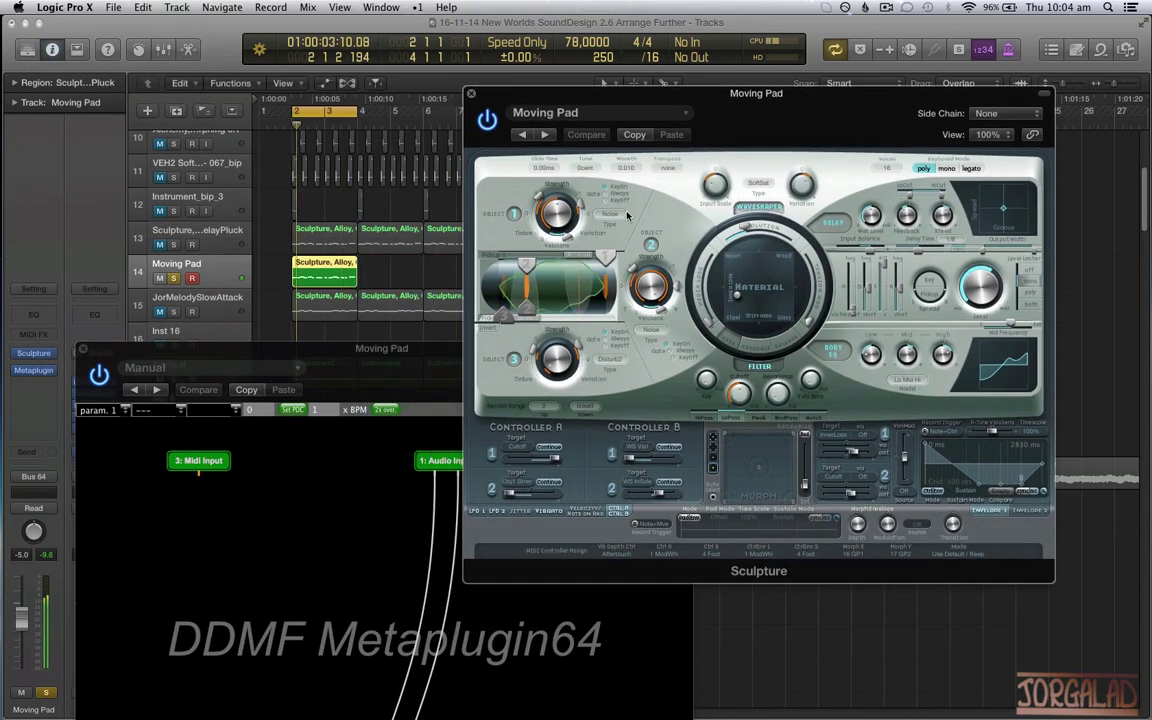
Load Sculpture's Plucked Instruments > Acoustic Harp preset, then close the Sculpture window
click(545, 112)
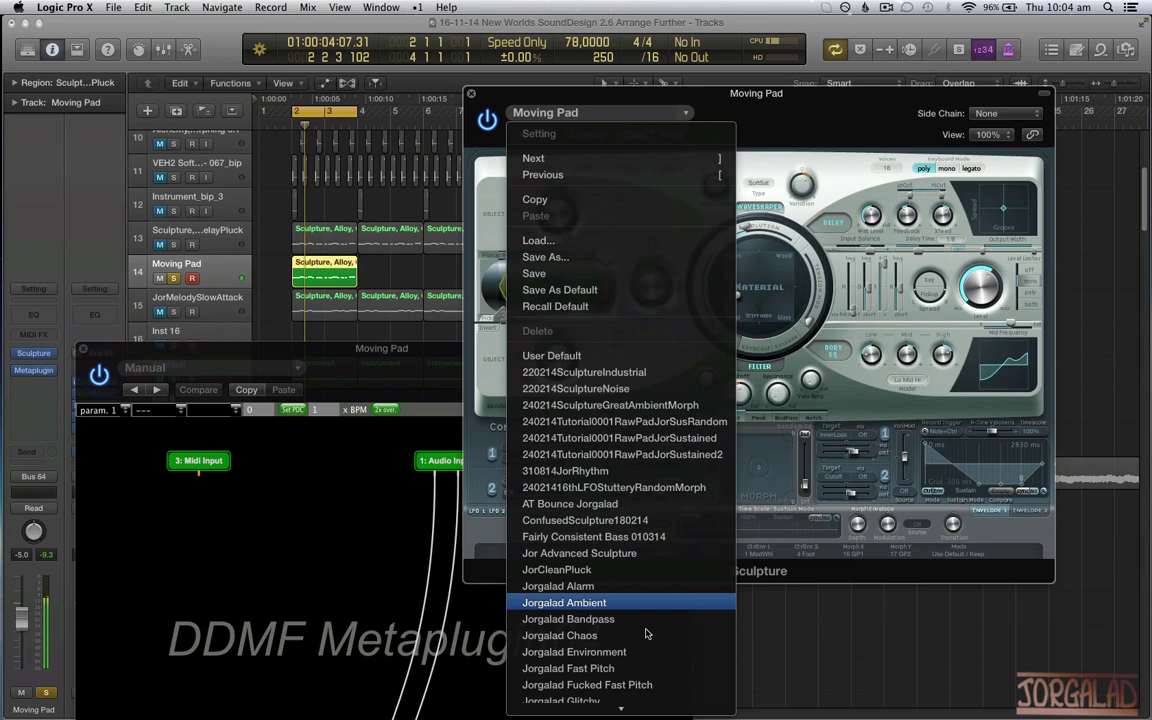
scroll(645, 628, down, 10)
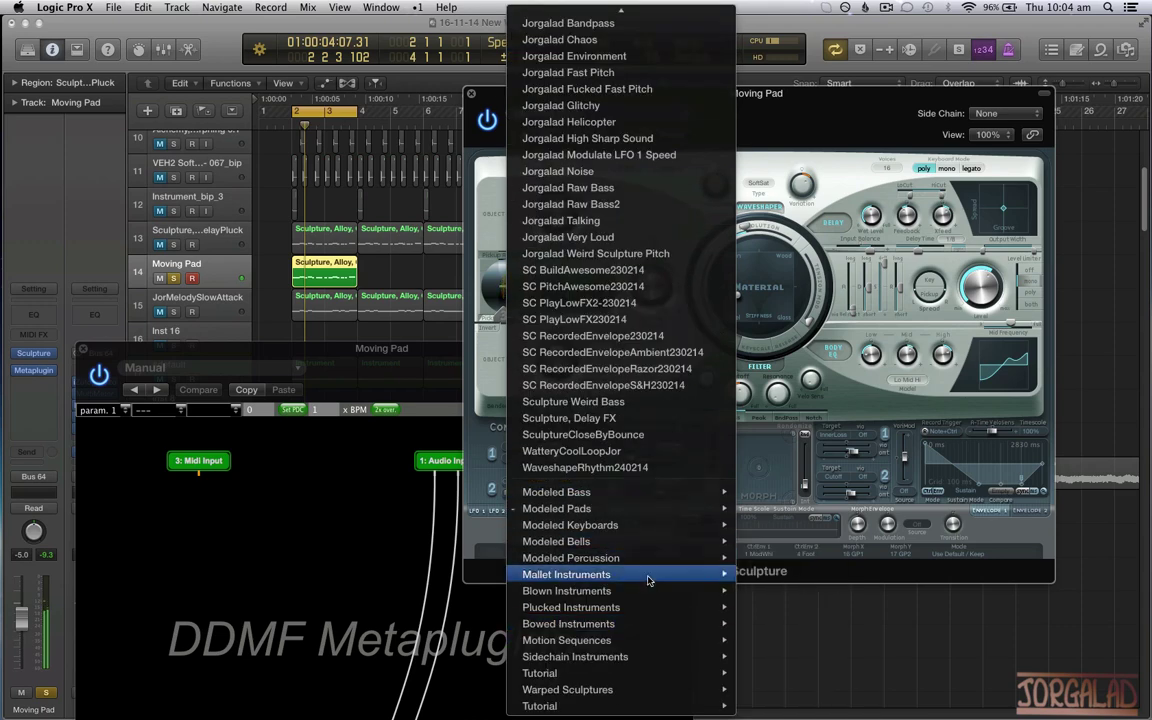
mouse_move(651, 581)
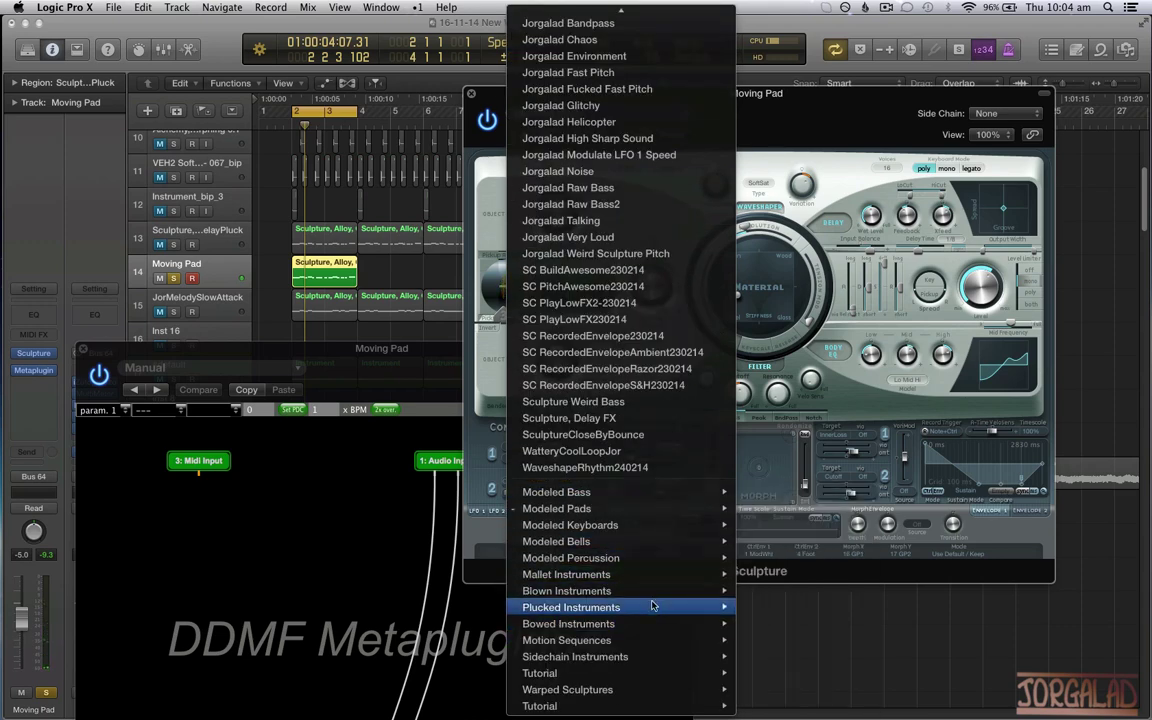
mouse_move(655, 606)
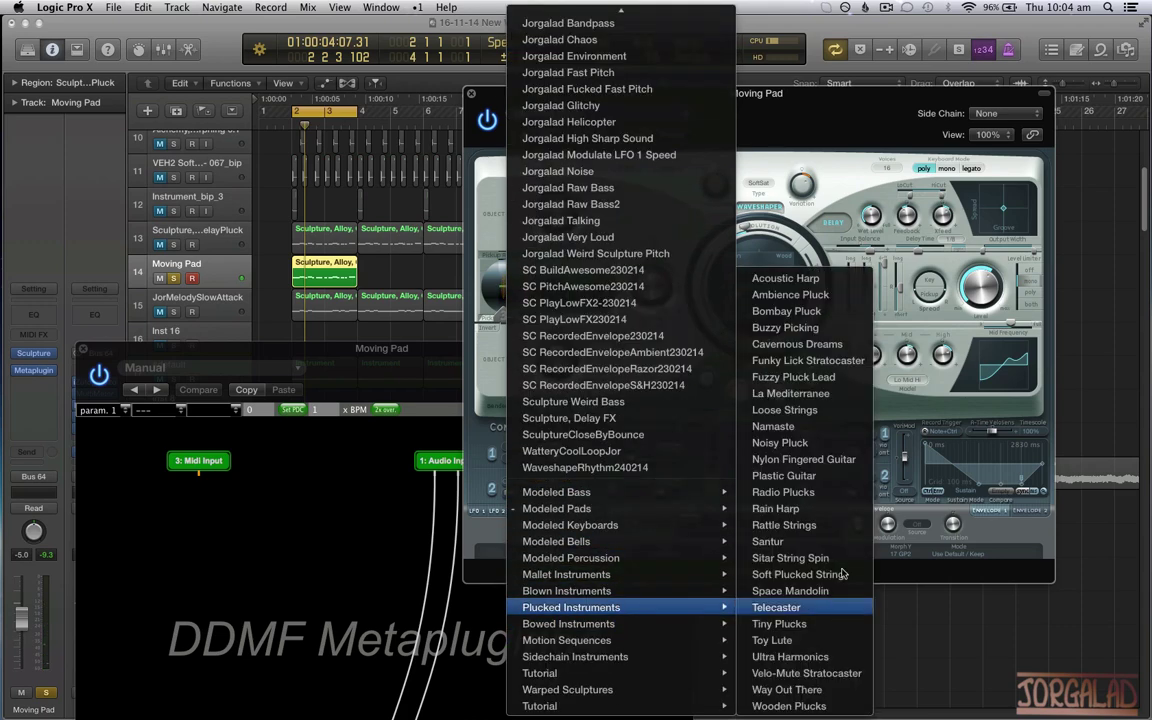
click(852, 279)
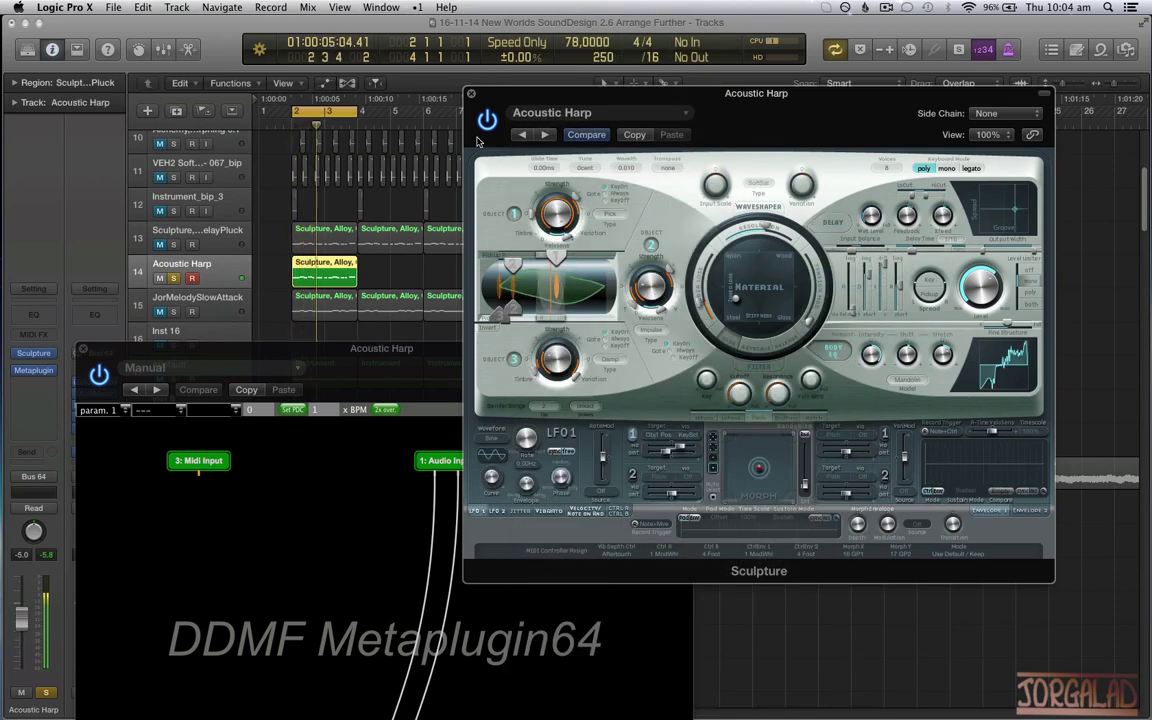
click(471, 93)
Move the Metaplugin window up and bring up the graph's menu with the Load plugin option
mouse_move(478, 382)
mouse_down()
mouse_move(625, 149)
mouse_move(644, 160)
mouse_up()
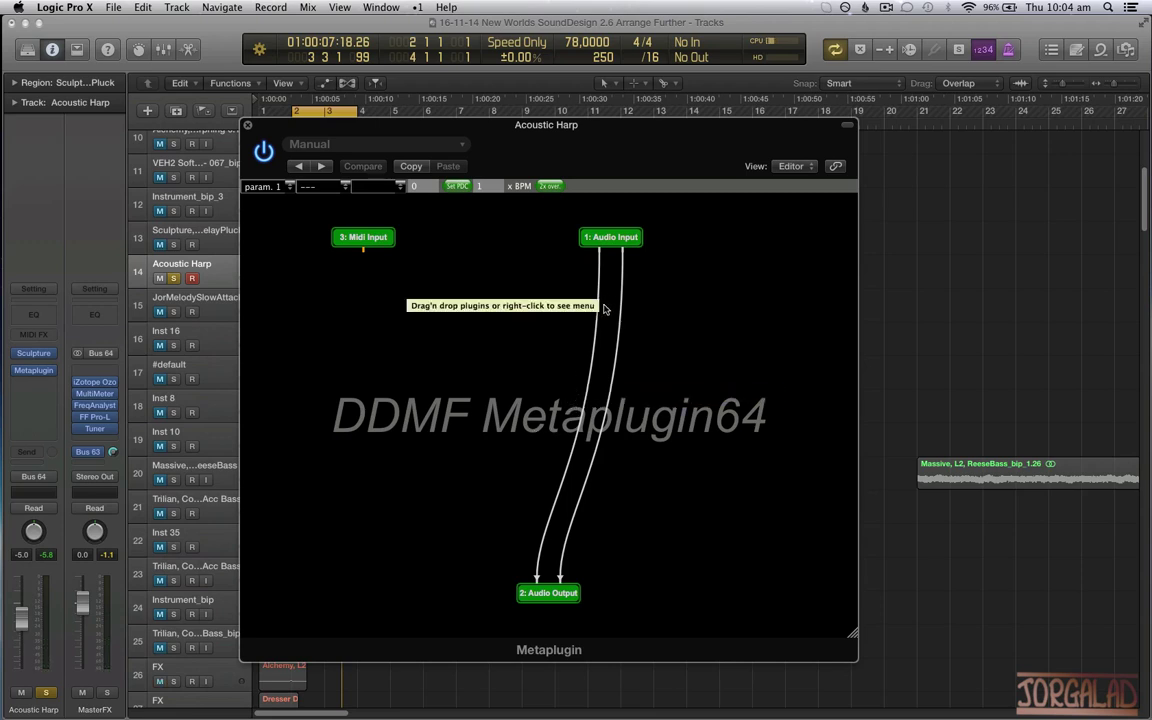
right_click(529, 360)
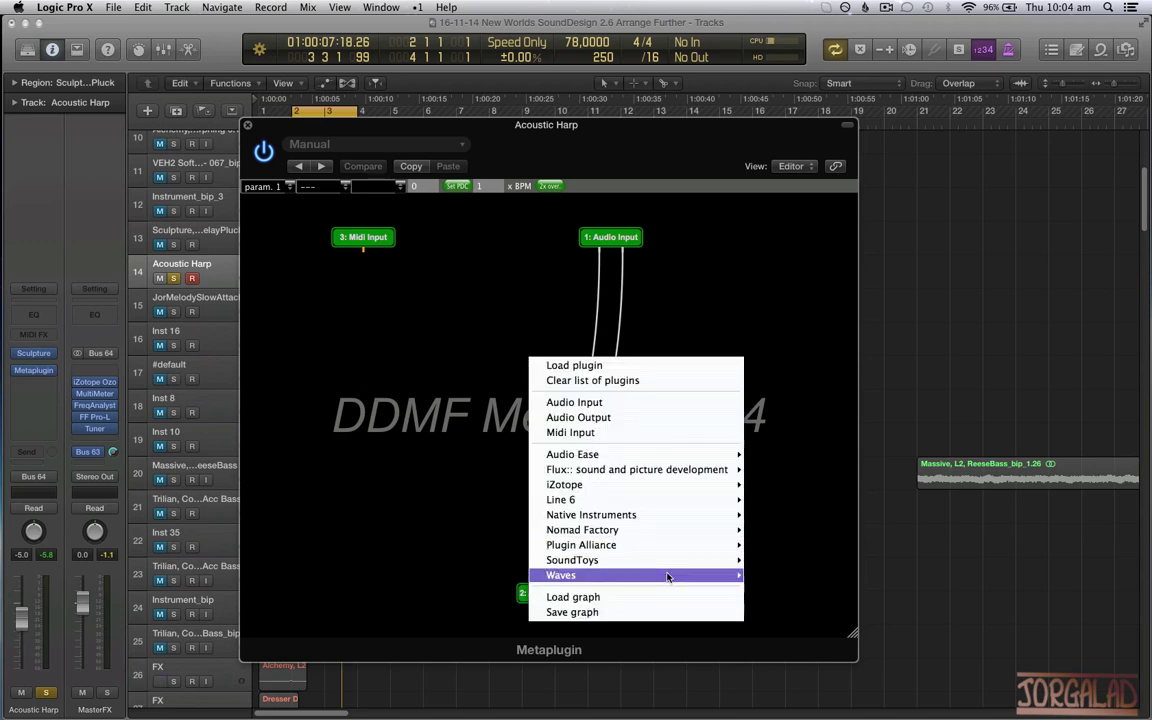
mouse_move(668, 576)
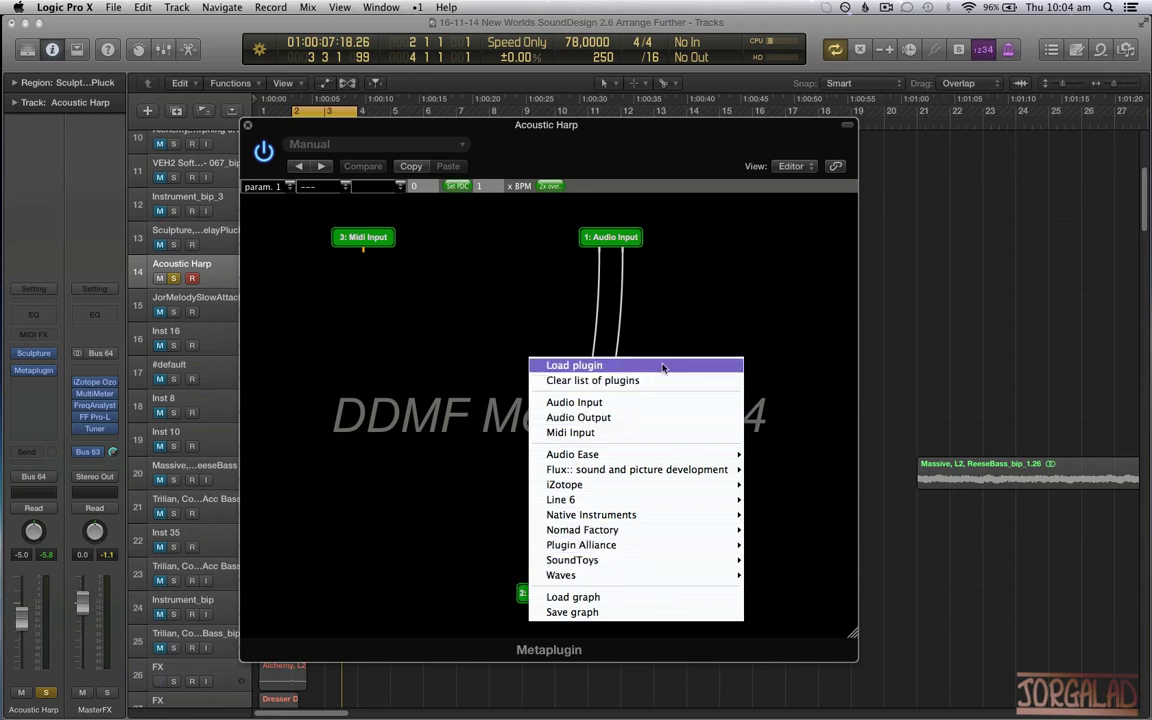
Open the plugin file browser and navigate to Library > Audio > Plug-Ins > Components
click(663, 367)
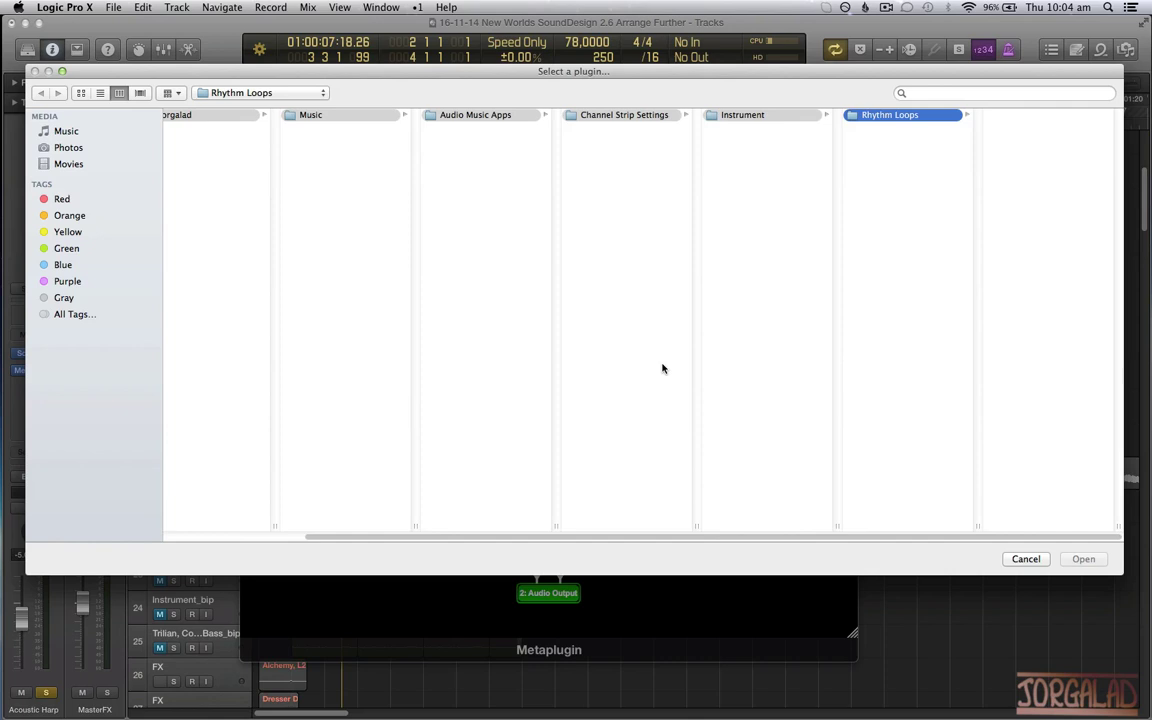
click(98, 300)
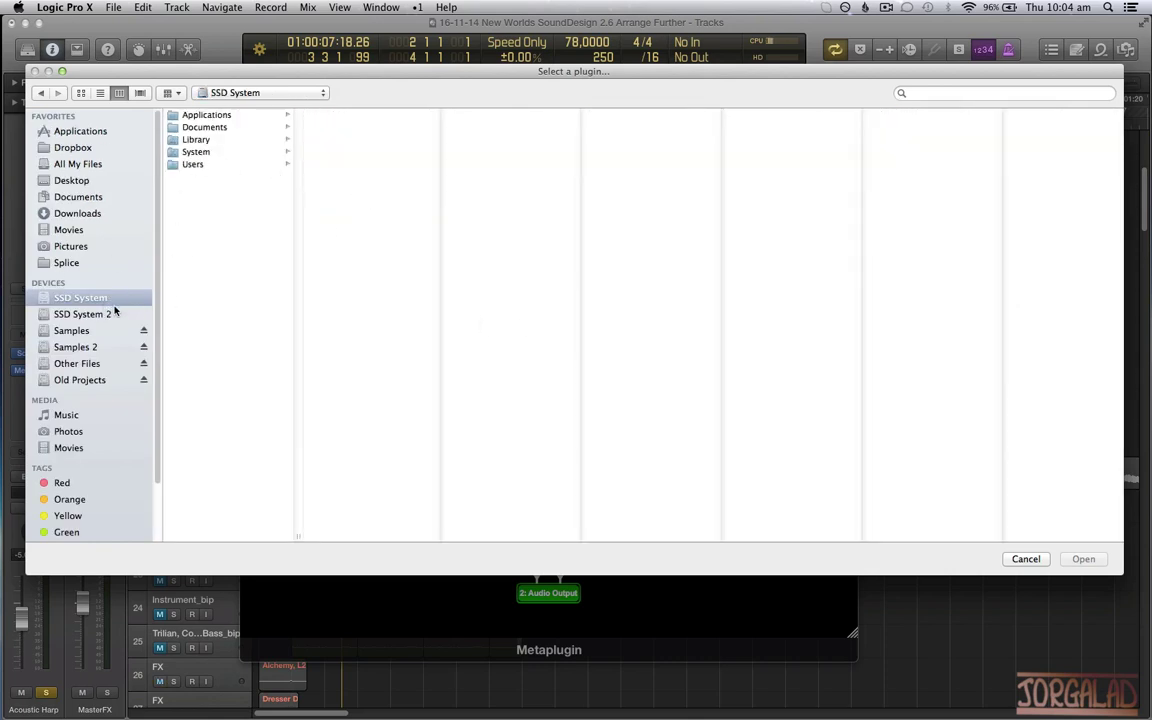
click(112, 313)
click(110, 299)
click(241, 141)
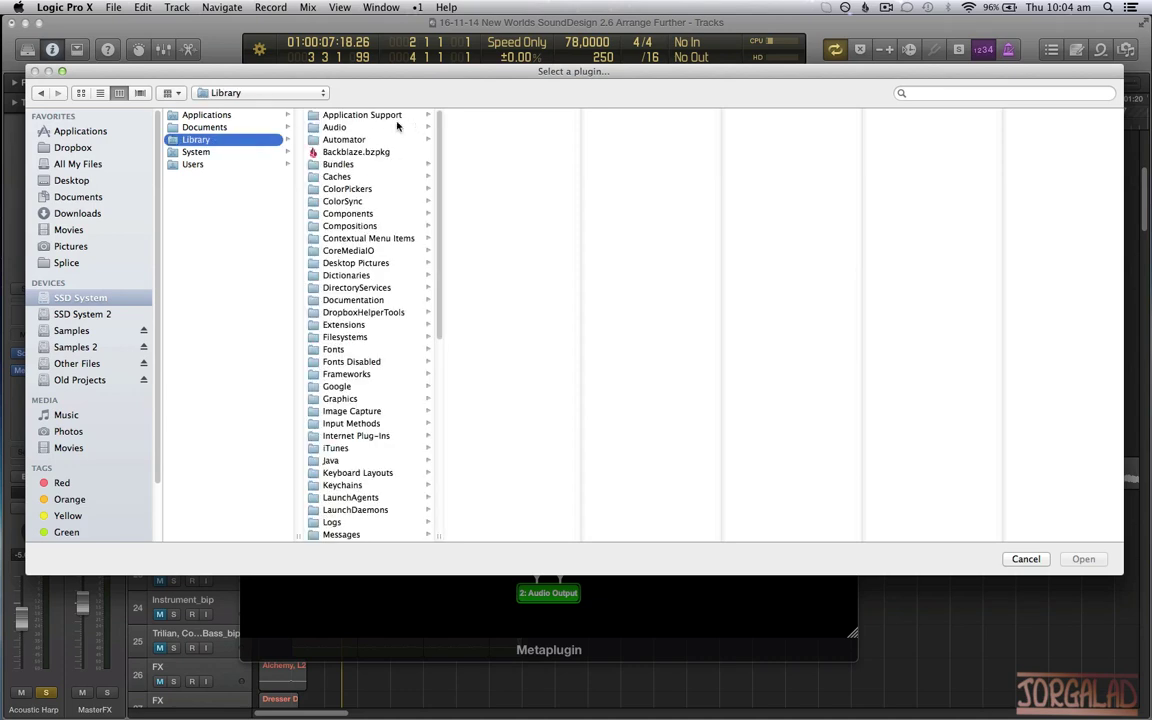
click(385, 127)
click(530, 202)
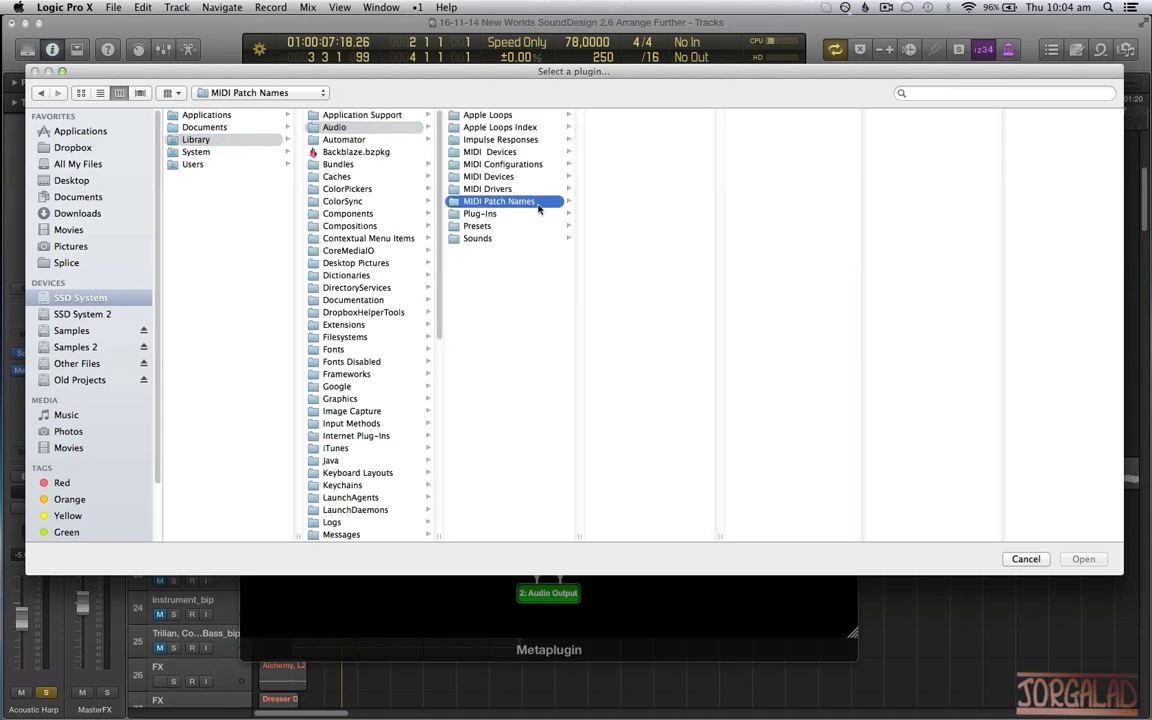
click(530, 213)
click(645, 128)
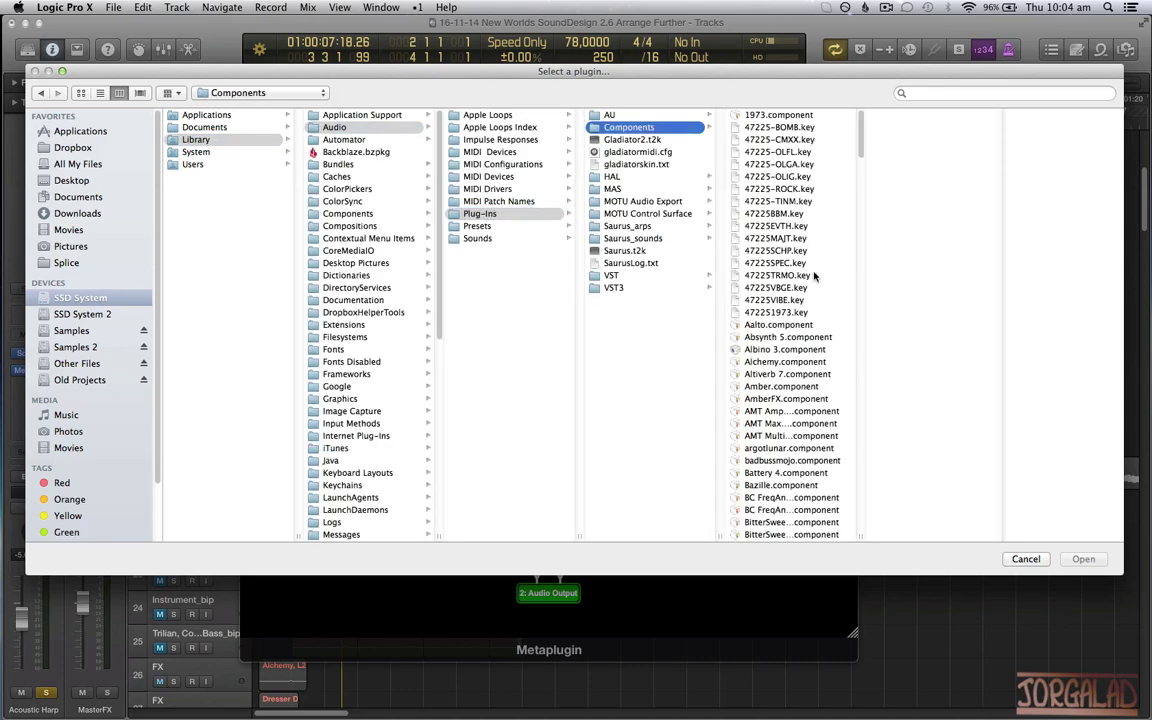
Scroll through the Components folder and cancel the browser without loading anything
scroll(790, 400, down, 20)
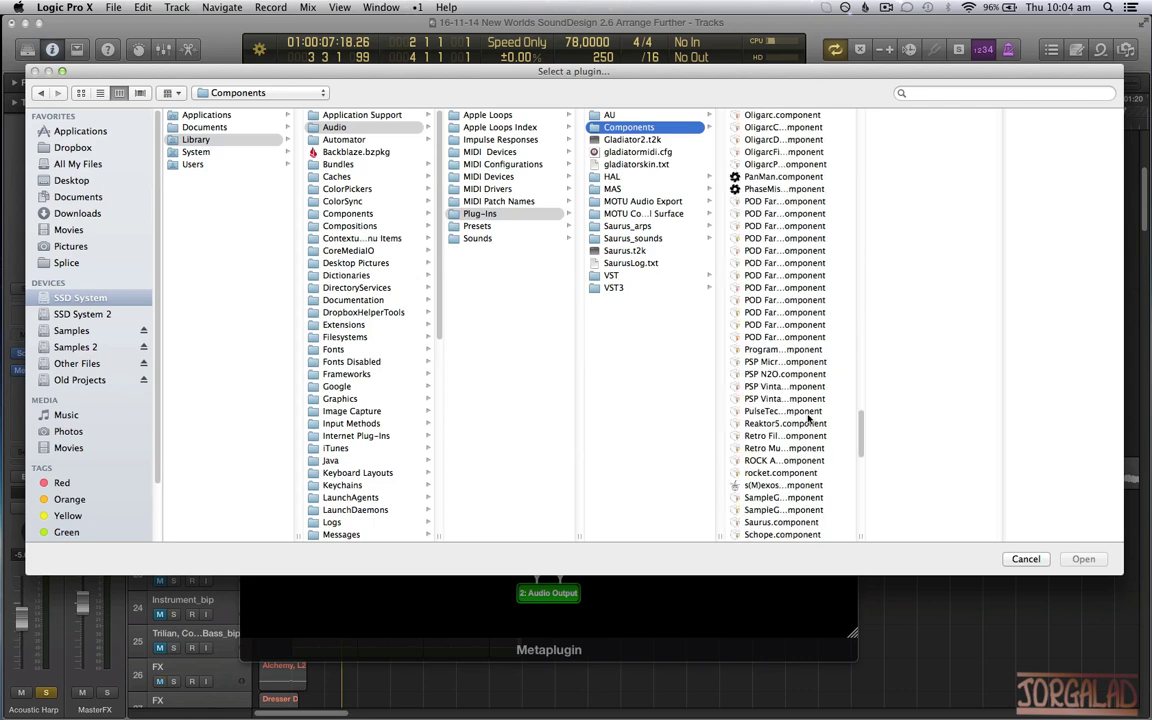
scroll(790, 400, down, 12)
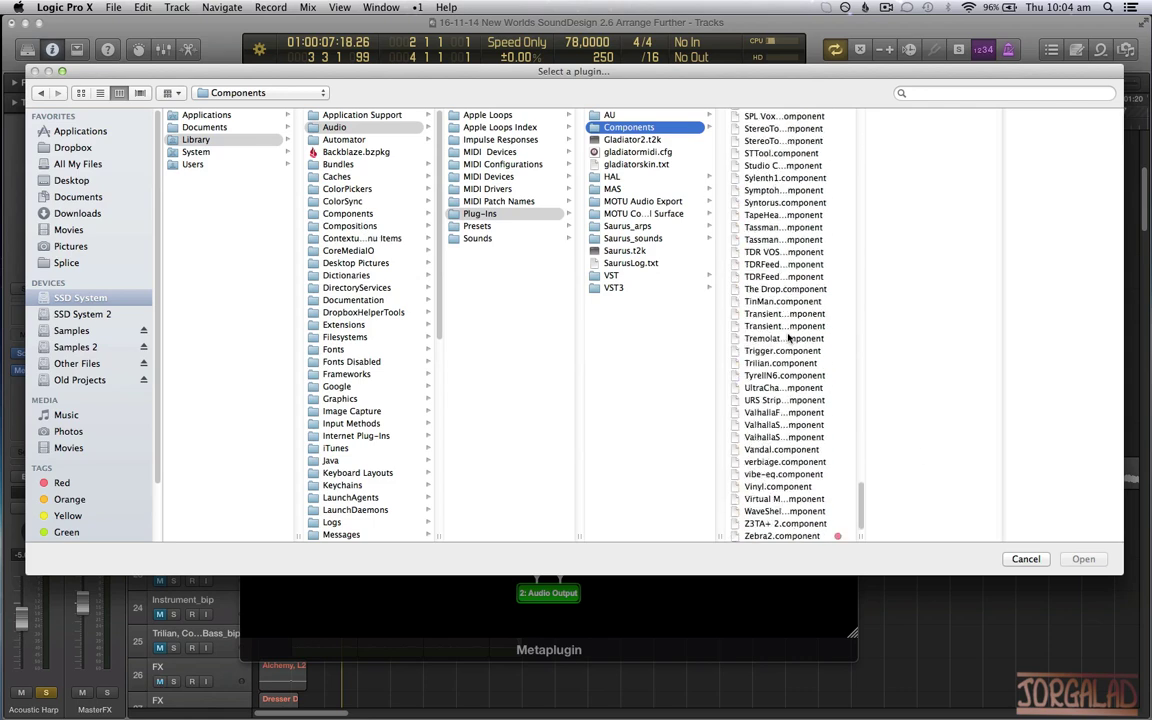
click(1026, 559)
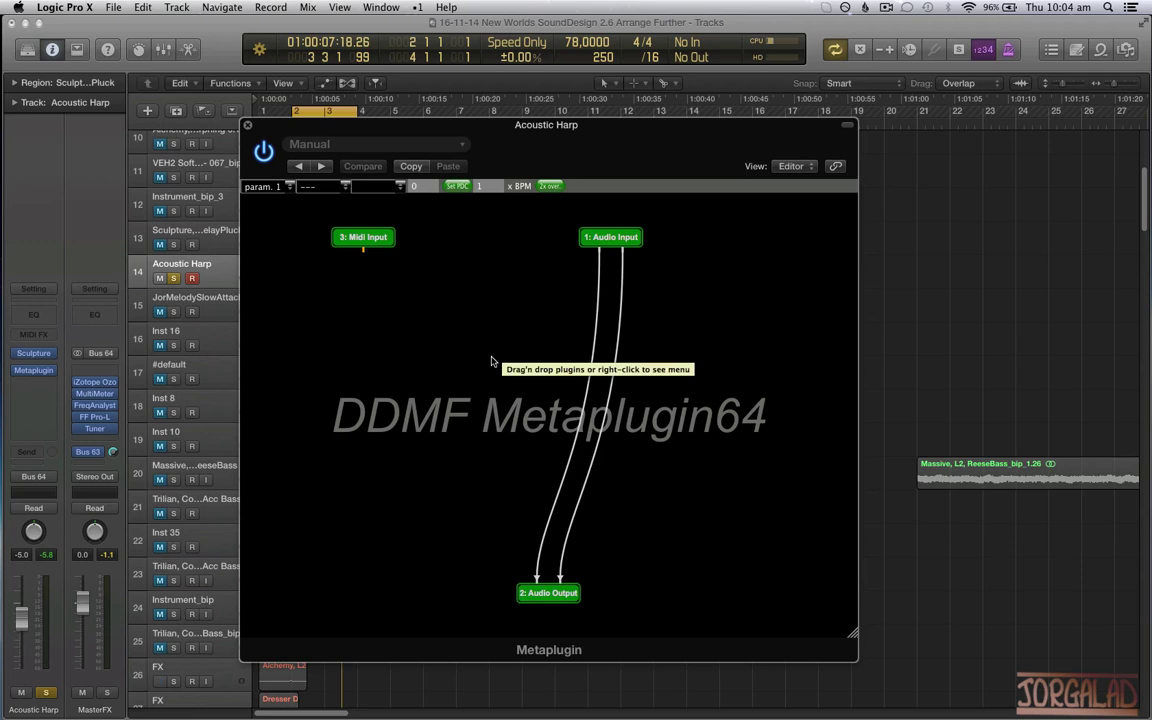
Reopen the graph's plugin menu and dismiss it without adding any plugin
right_click(461, 343)
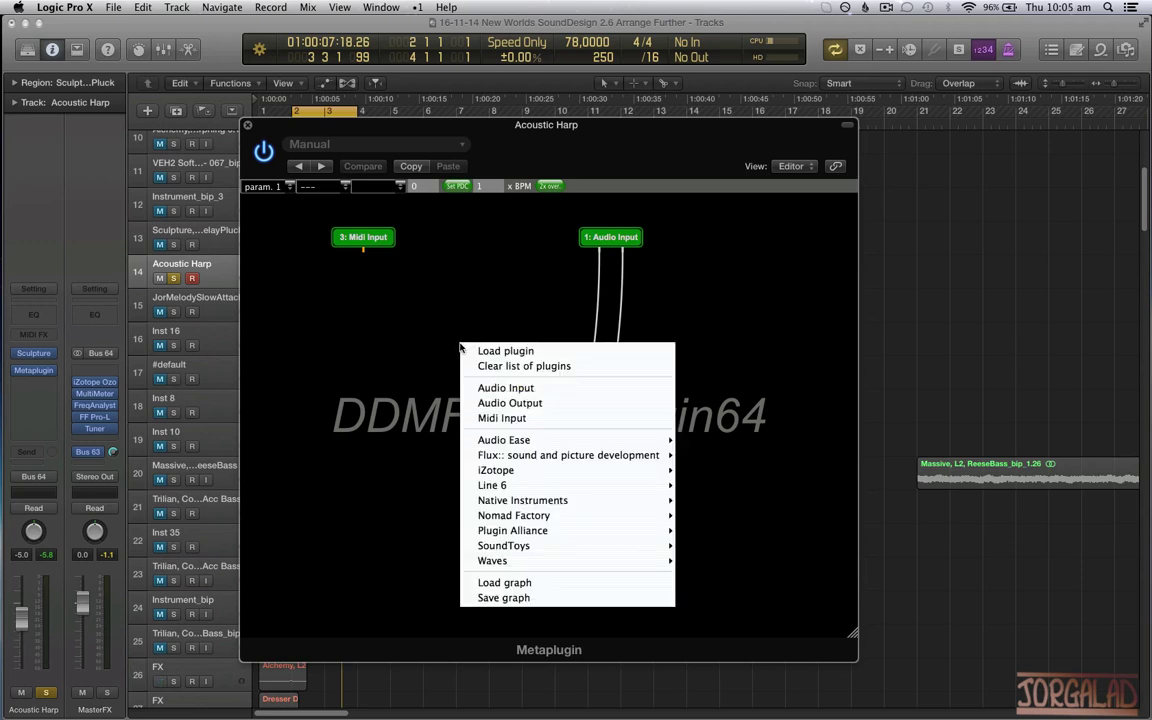
mouse_move(556, 442)
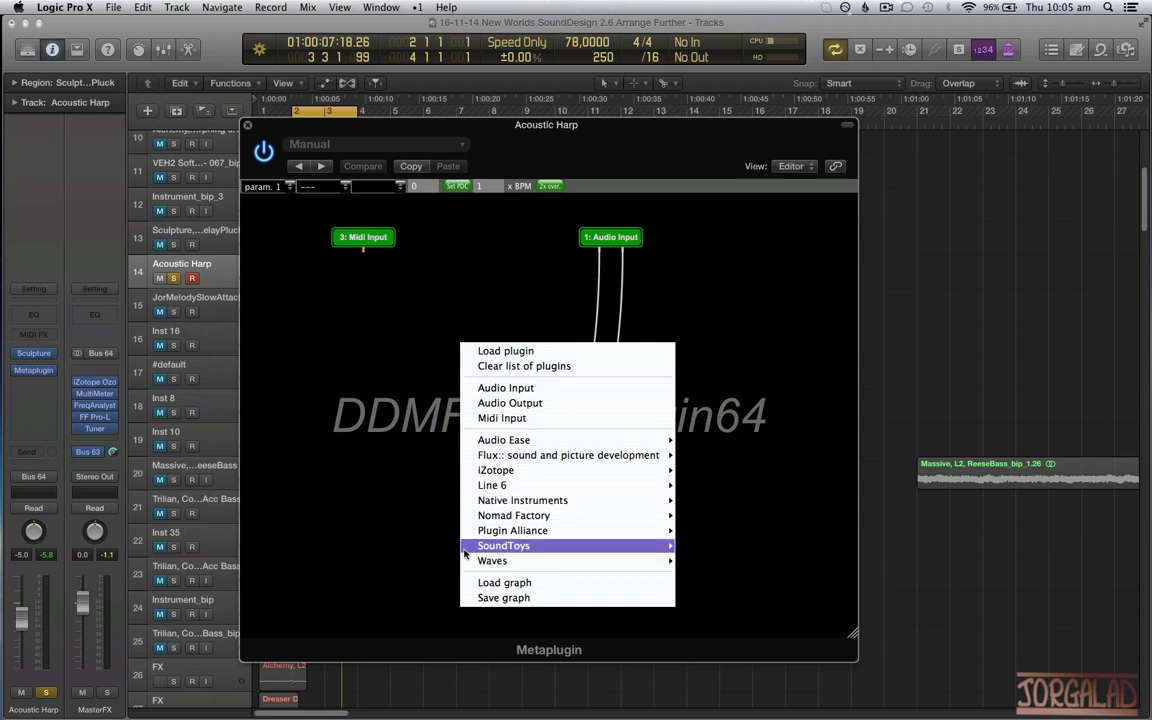
mouse_move(519, 441)
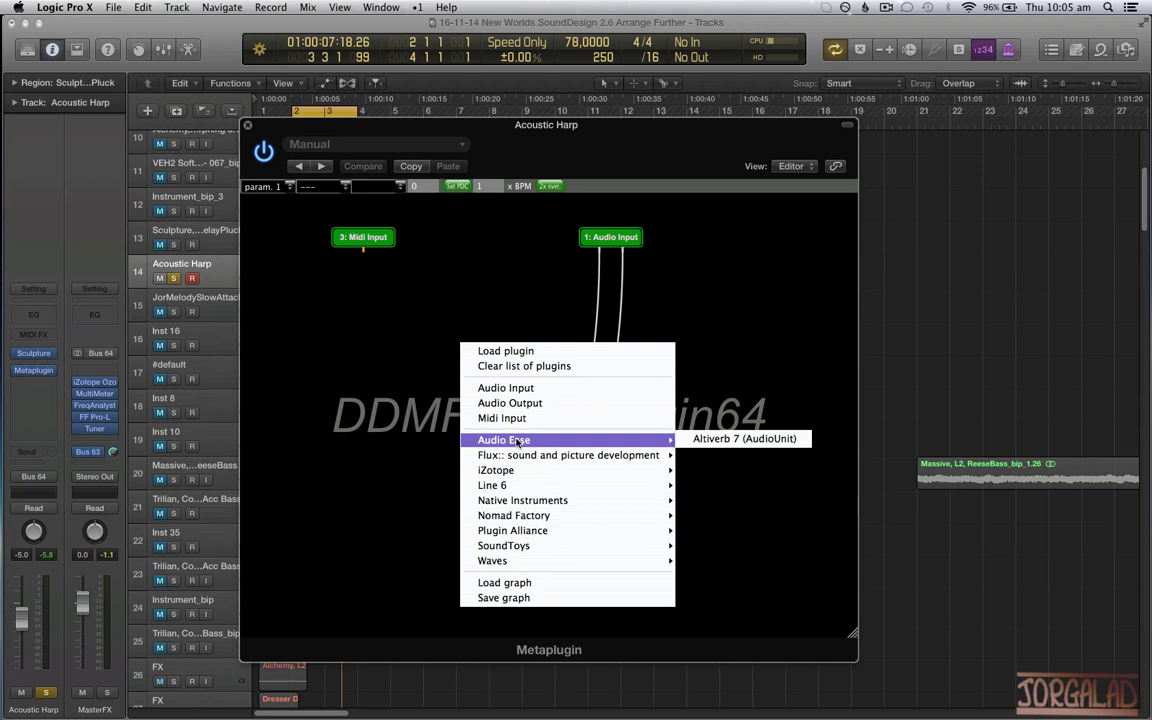
click(401, 424)
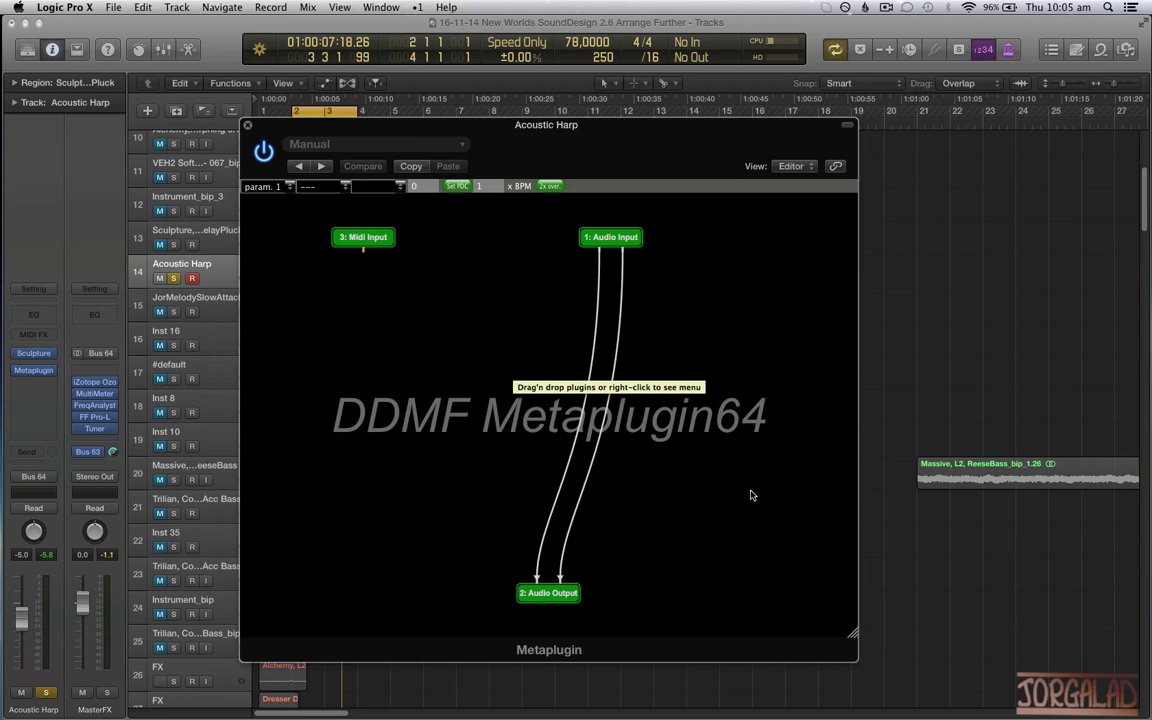
Add Audio Ease Altiverb 7, place its node left of the dry cables, and open then close its window
right_click(485, 314)
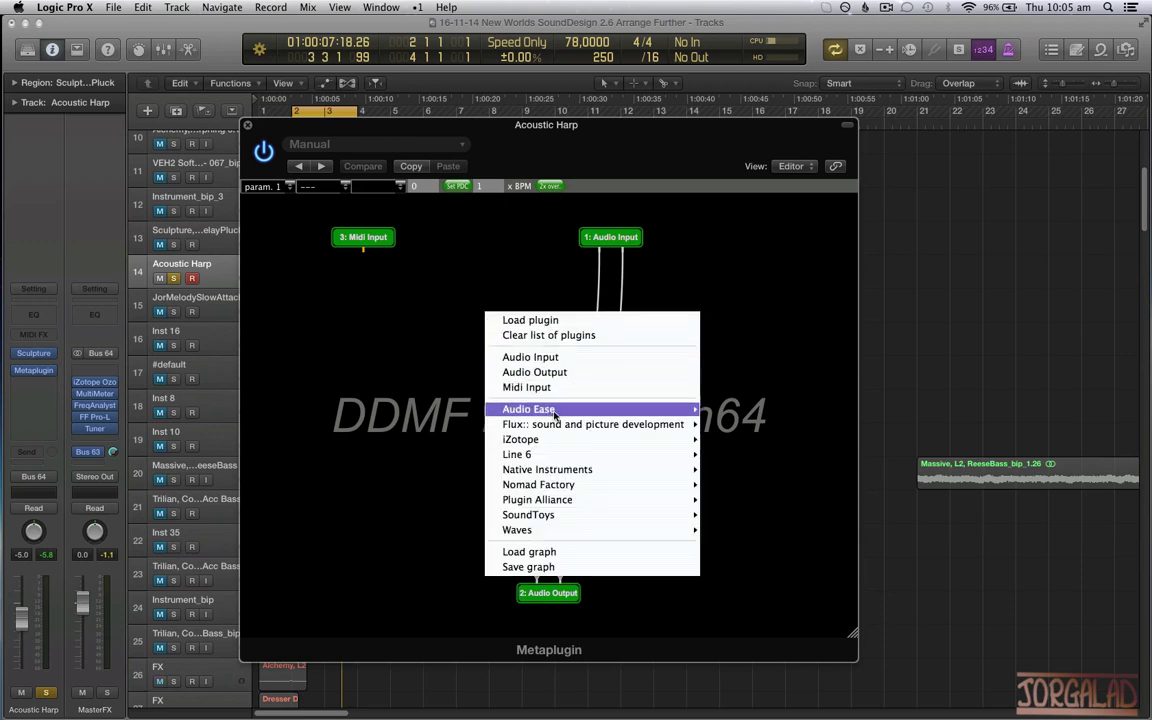
mouse_move(568, 413)
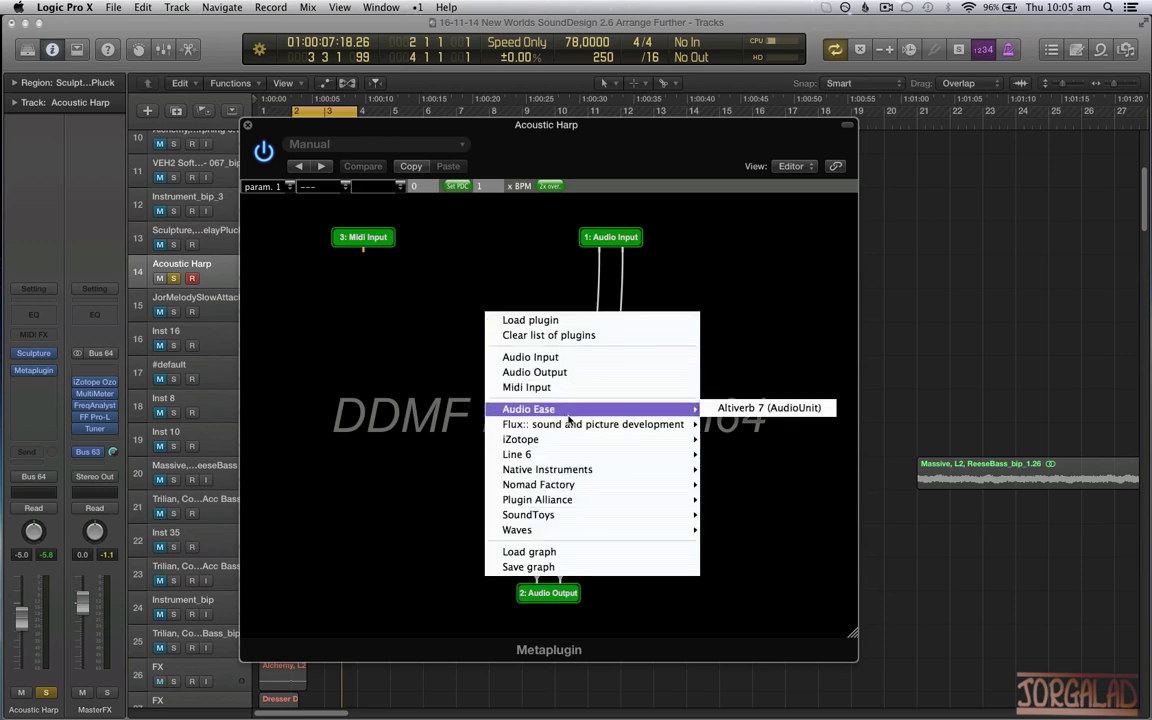
click(740, 409)
drag(492, 315, 466, 356)
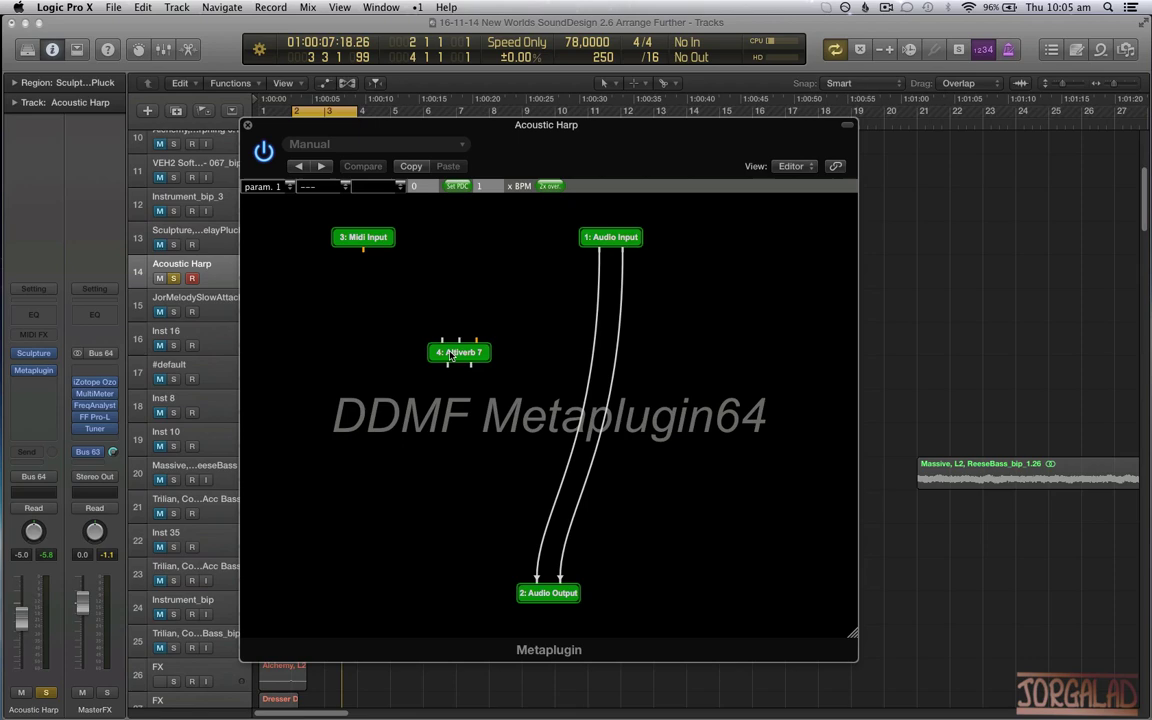
double_click(451, 354)
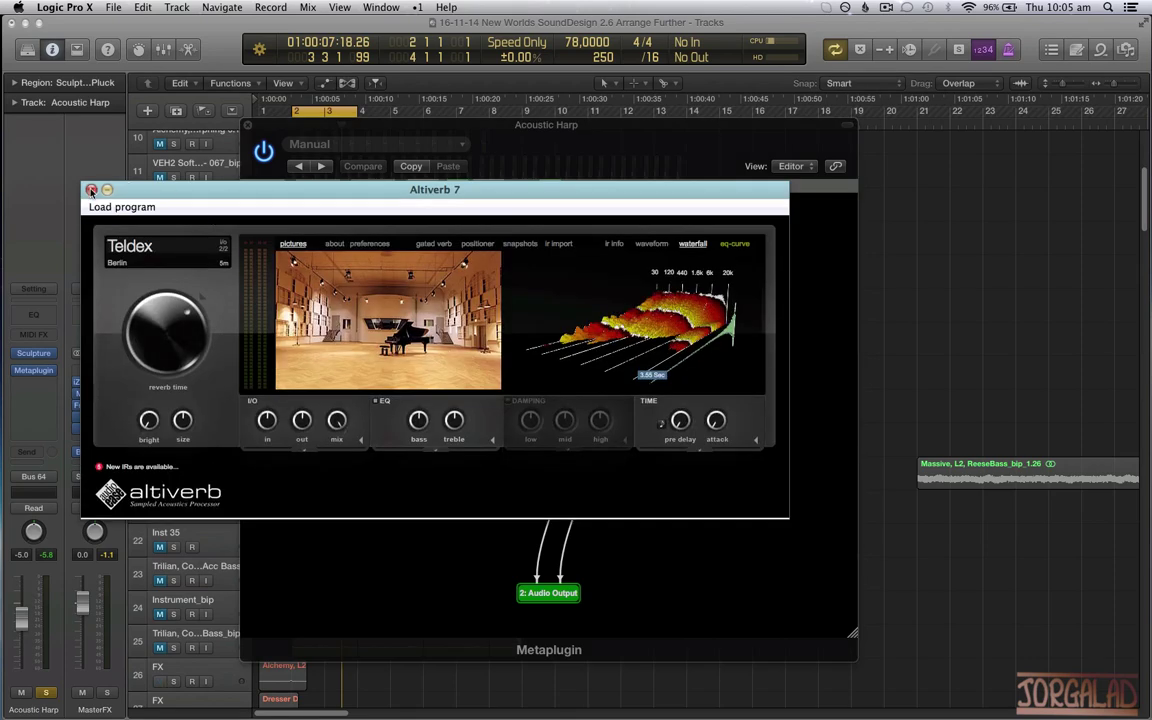
click(91, 190)
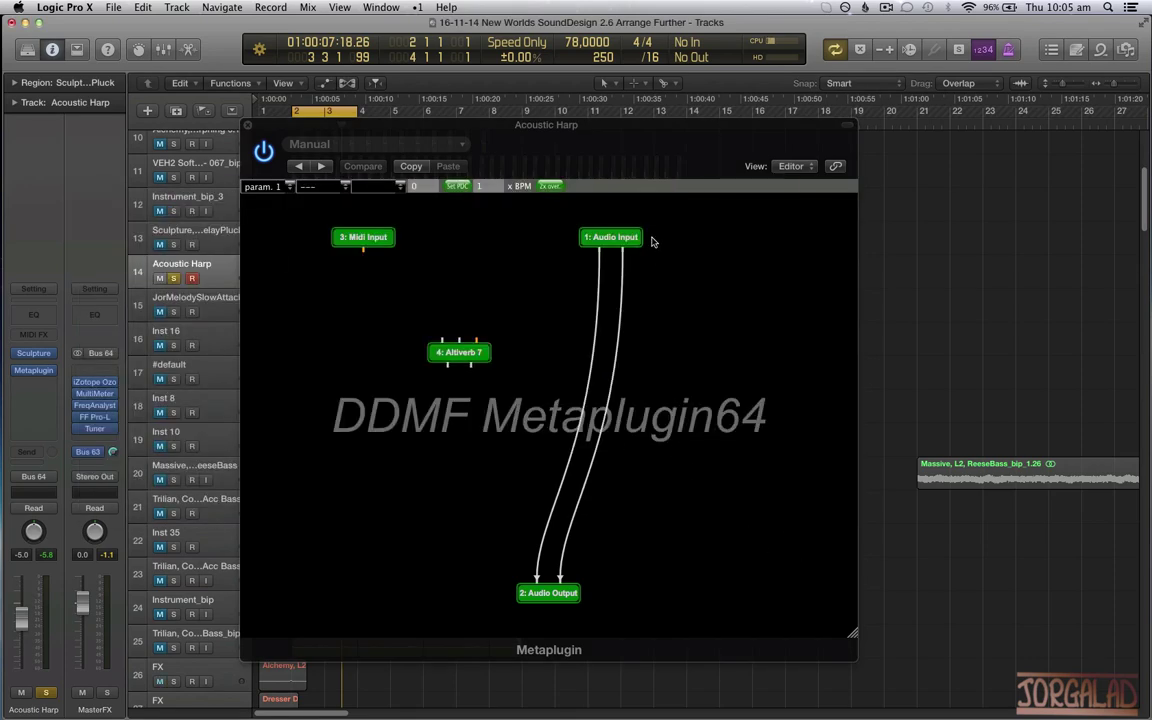
click(565, 220)
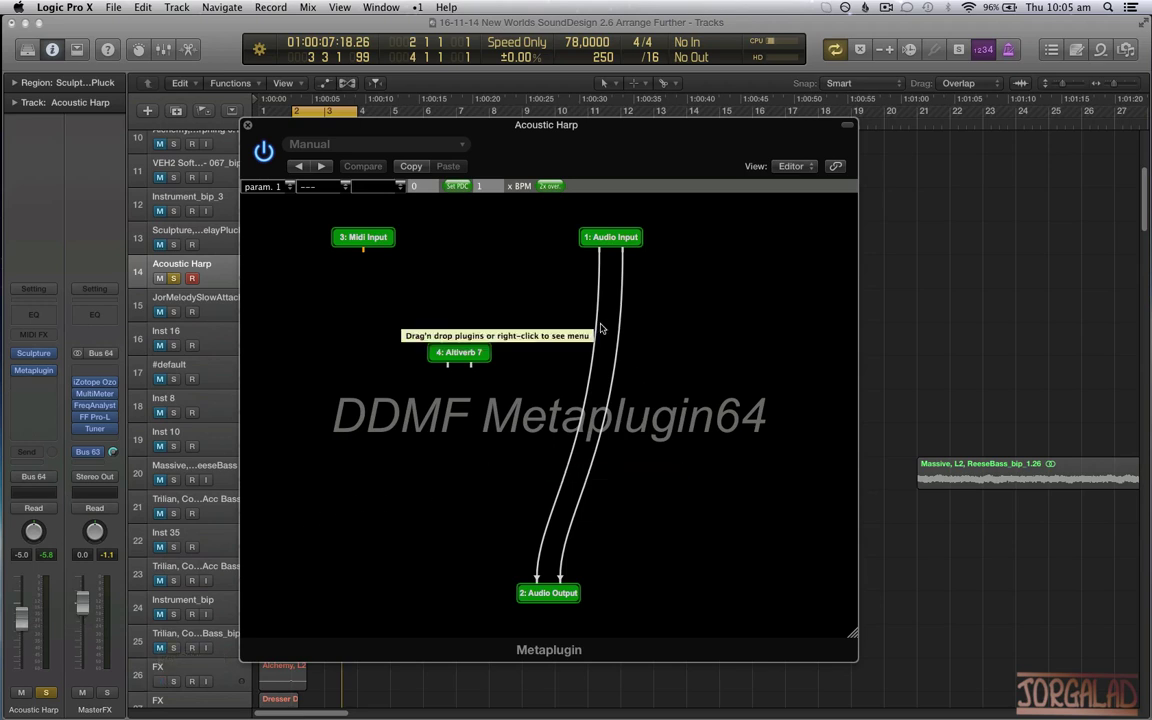
Cable Audio Input into both Altiverb 7 inputs and its outputs into Audio Output, with playback running
drag(600, 255, 440, 338)
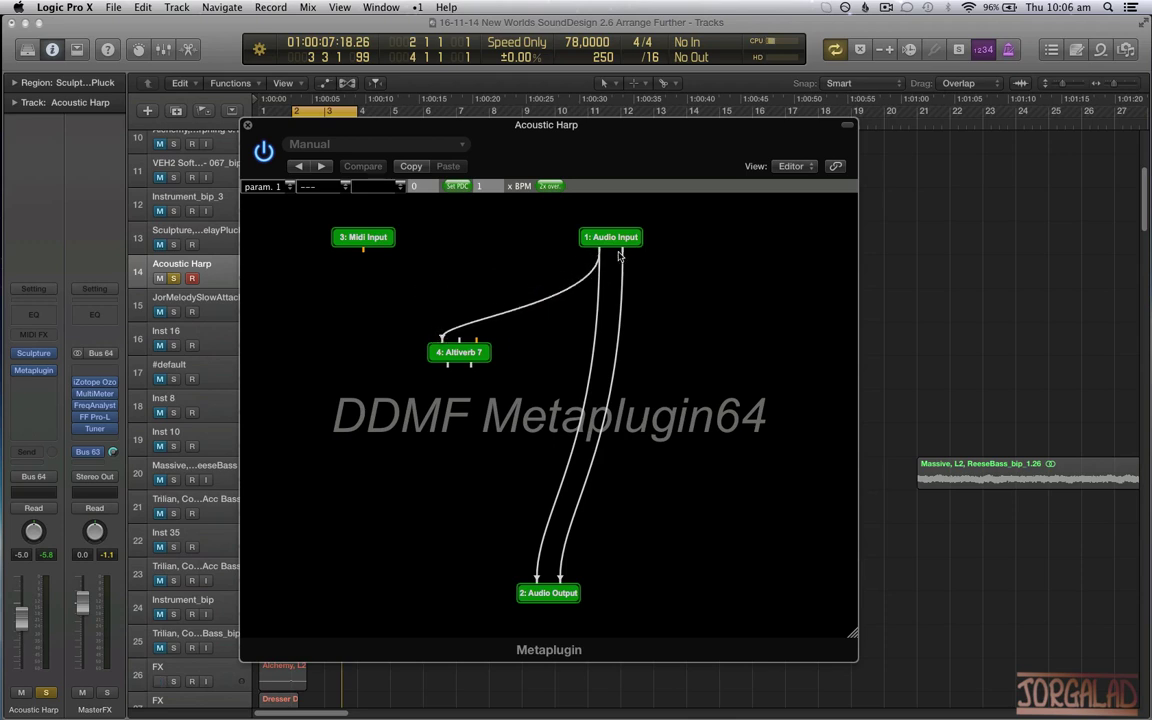
drag(623, 257, 458, 343)
key(space)
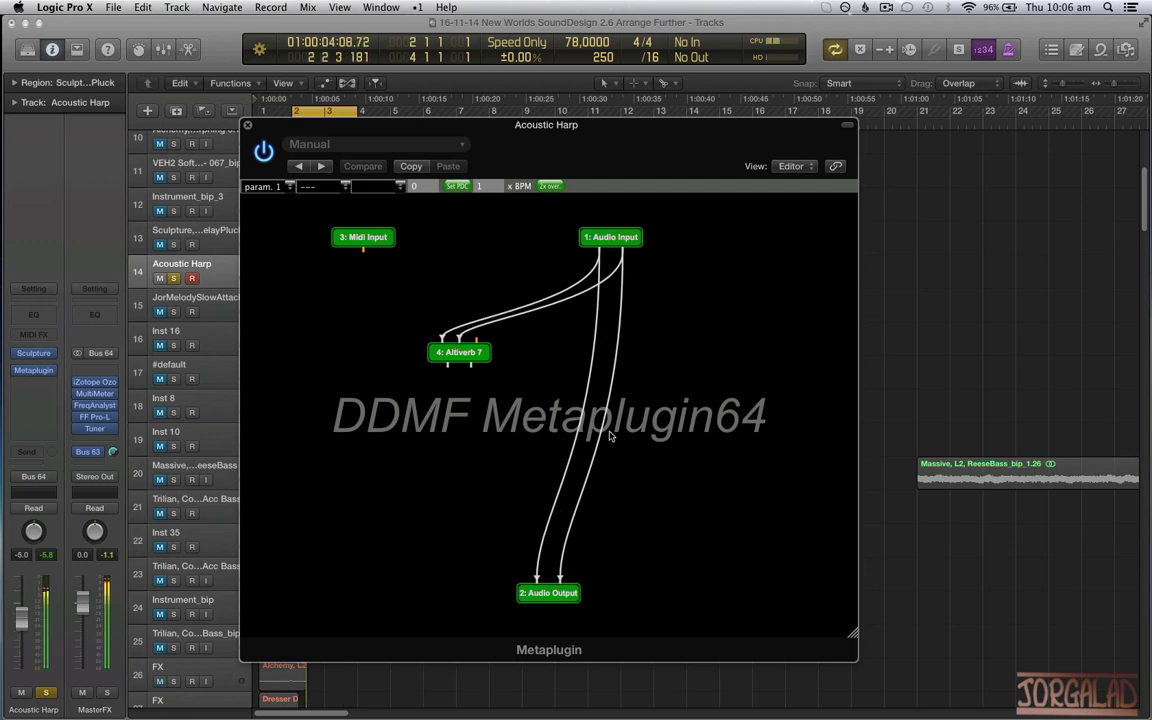
mouse_move(605, 354)
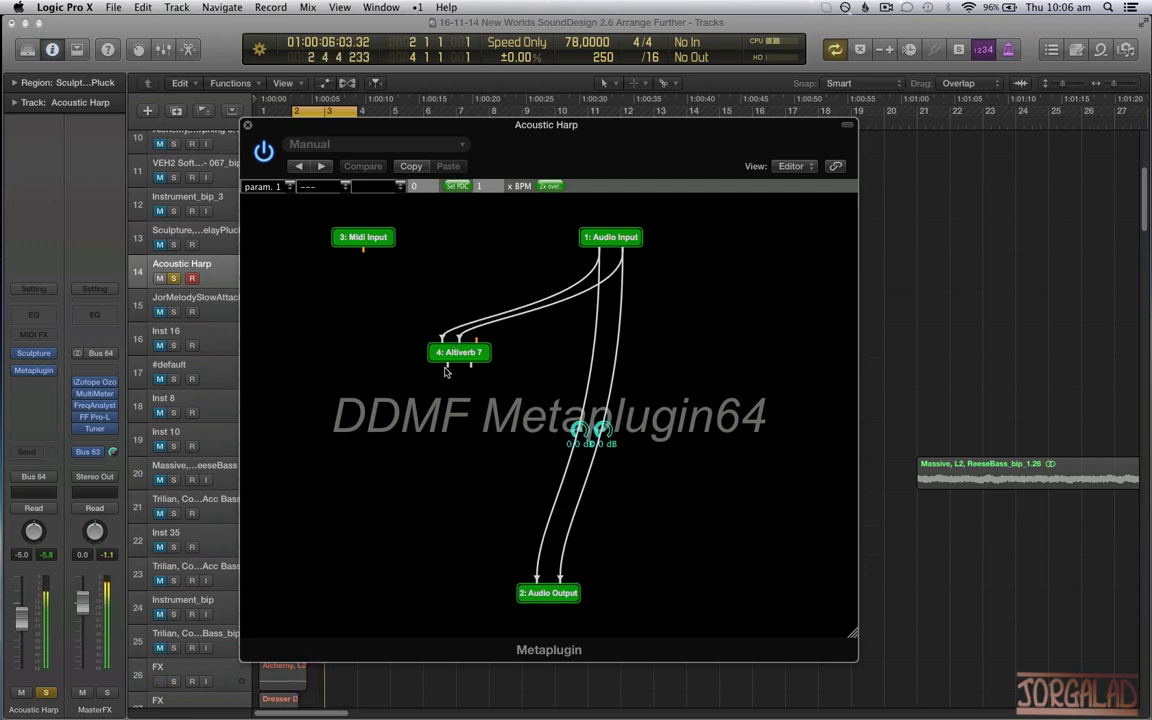
drag(447, 366, 537, 578)
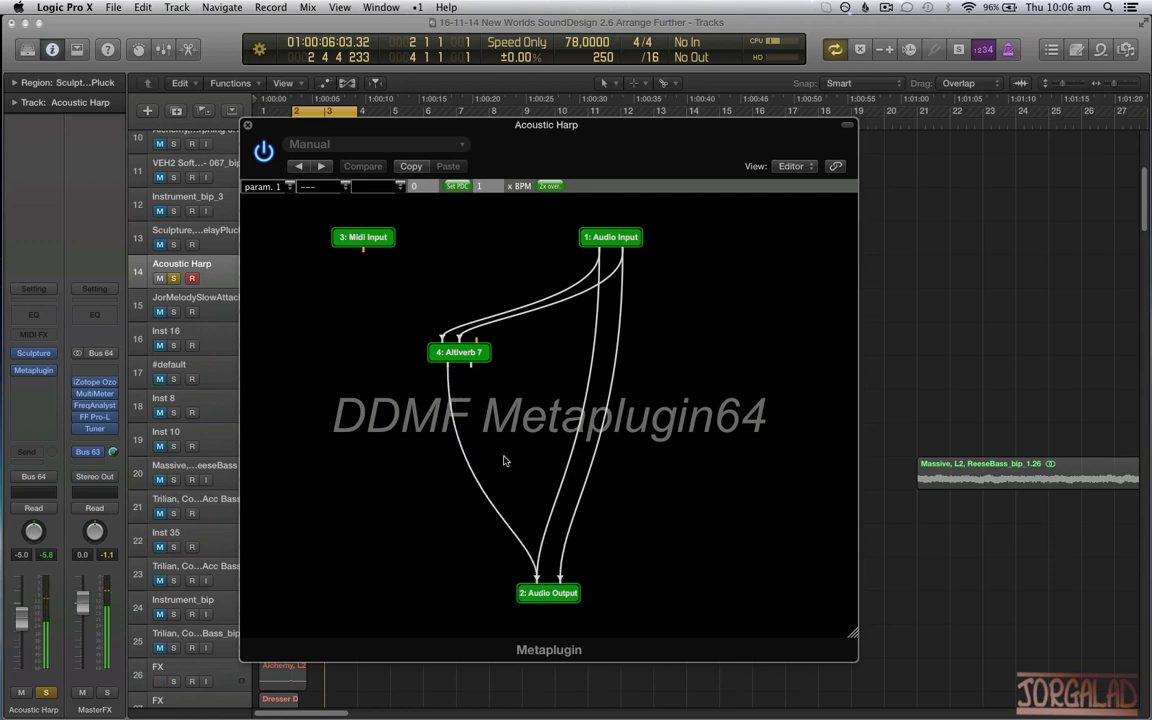
drag(471, 365, 560, 580)
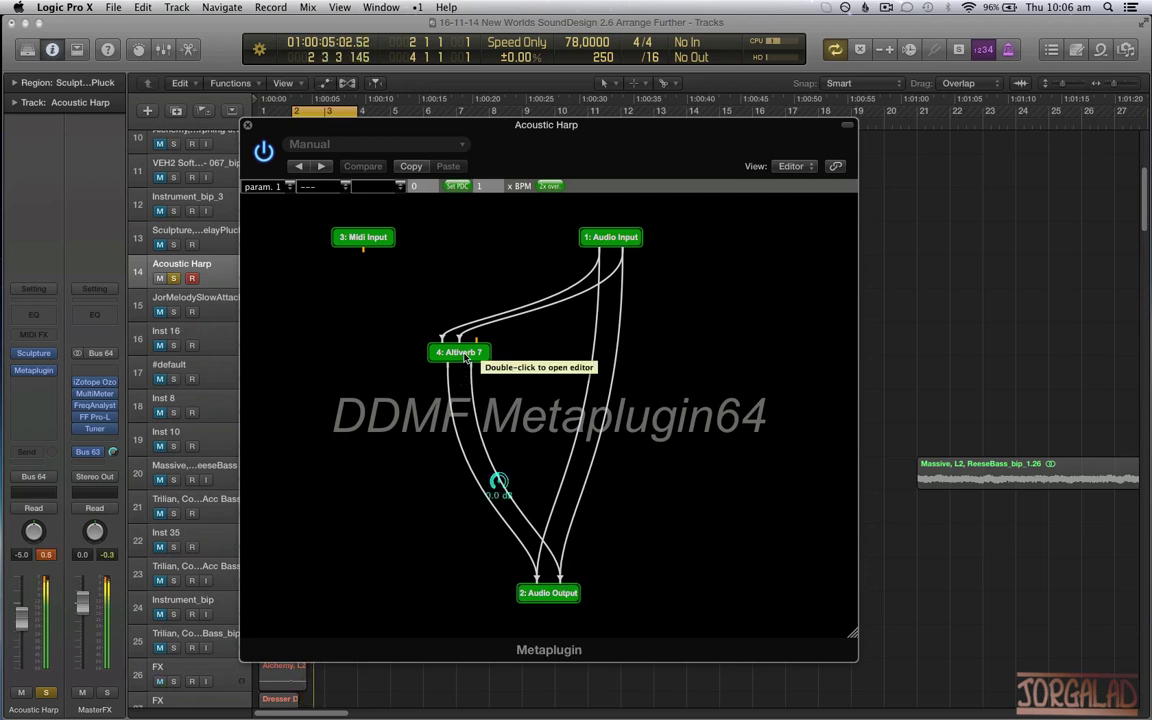
Lower the Acoustic Harp track to -6.6 dB and set Altiverb's mix to about 91% wet
drag(20, 634, 20, 644)
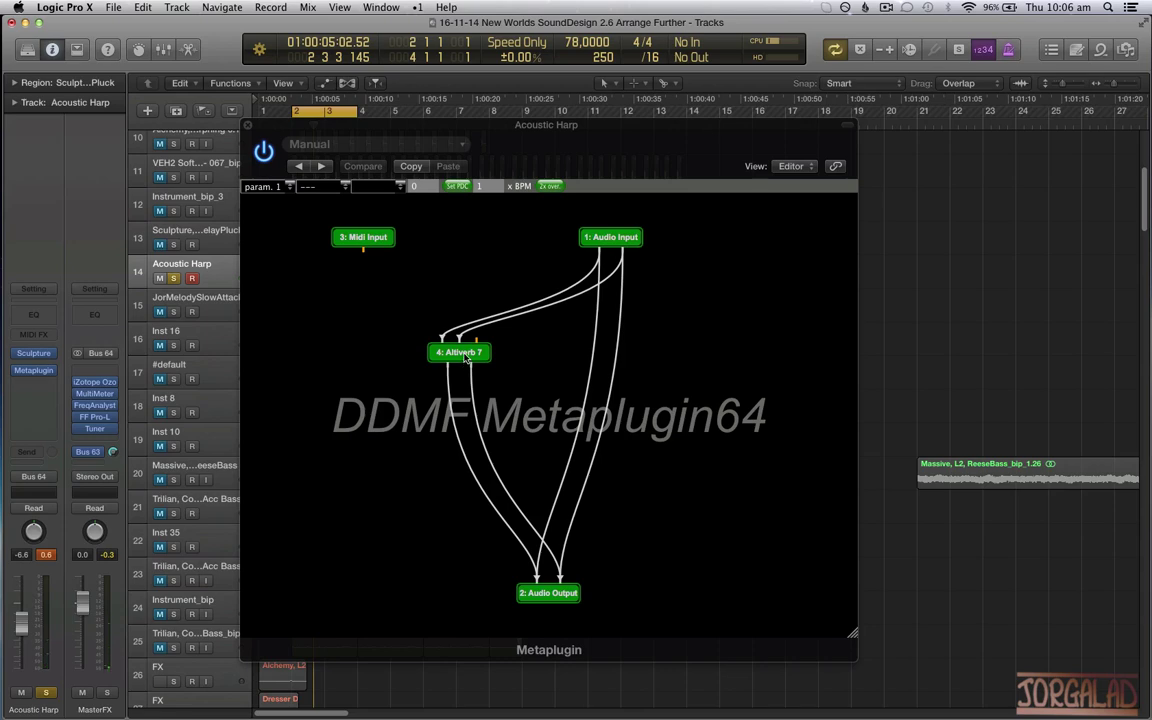
double_click(459, 353)
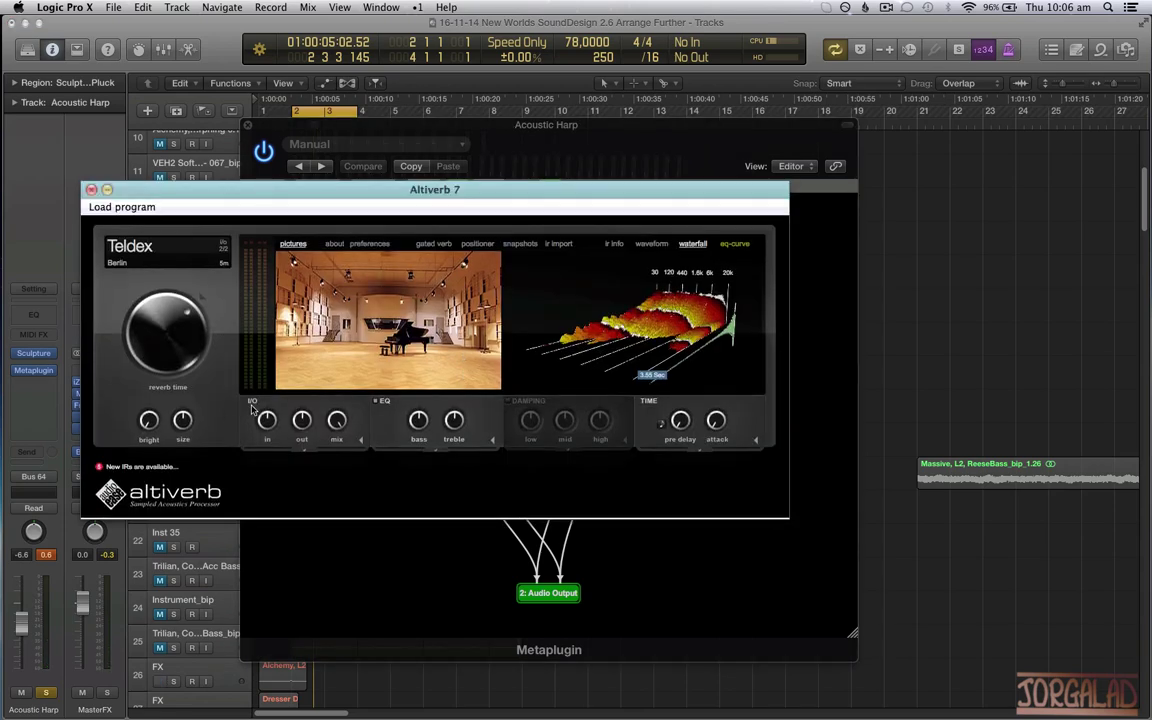
drag(336, 421, 334, 514)
click(90, 189)
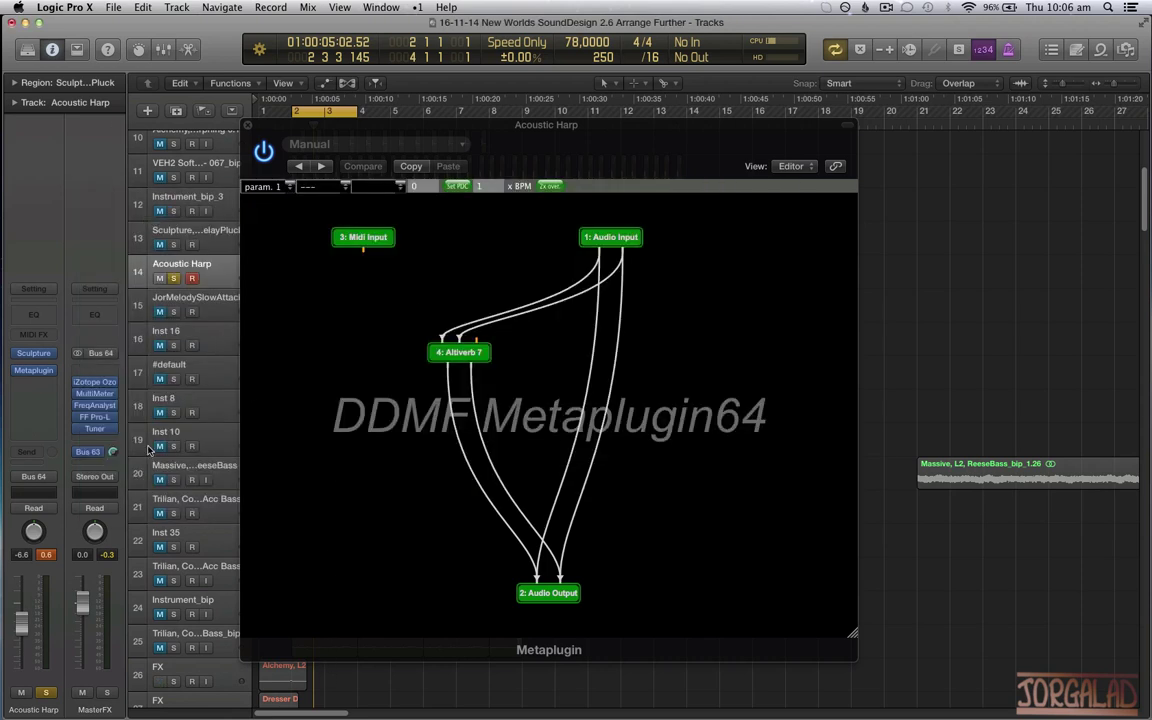
Add iZotope Alloy 2 and reroute Altiverb's outputs through it into Audio Output
right_click(438, 445)
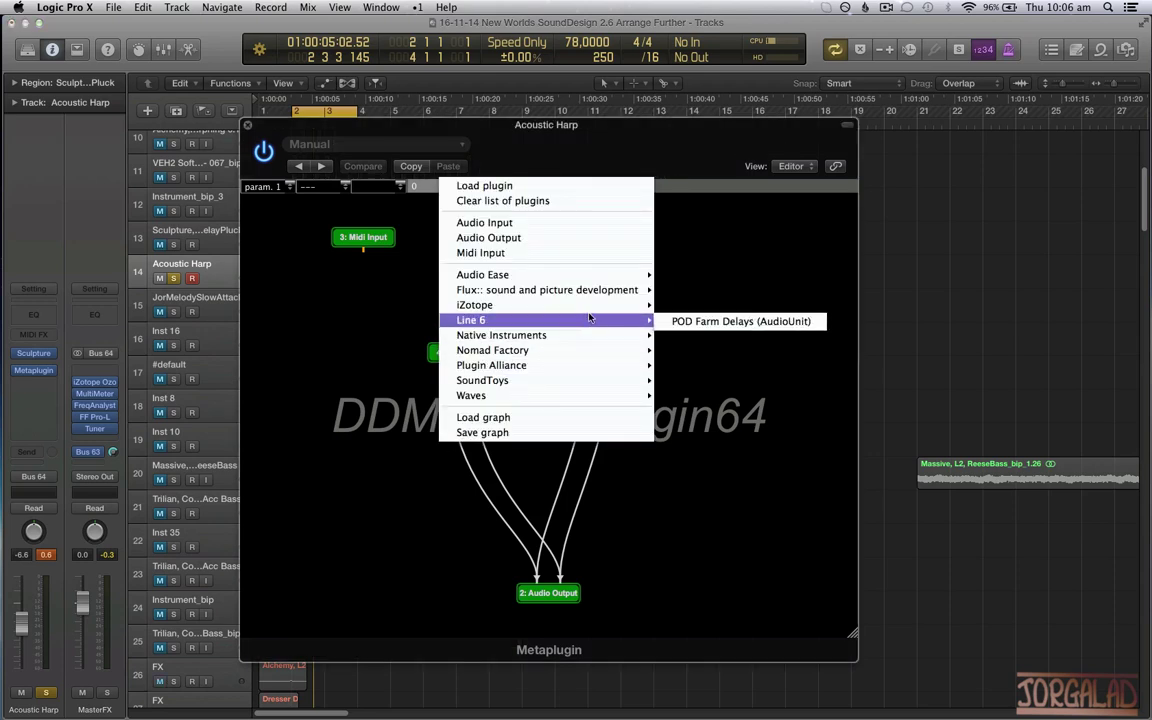
click(700, 306)
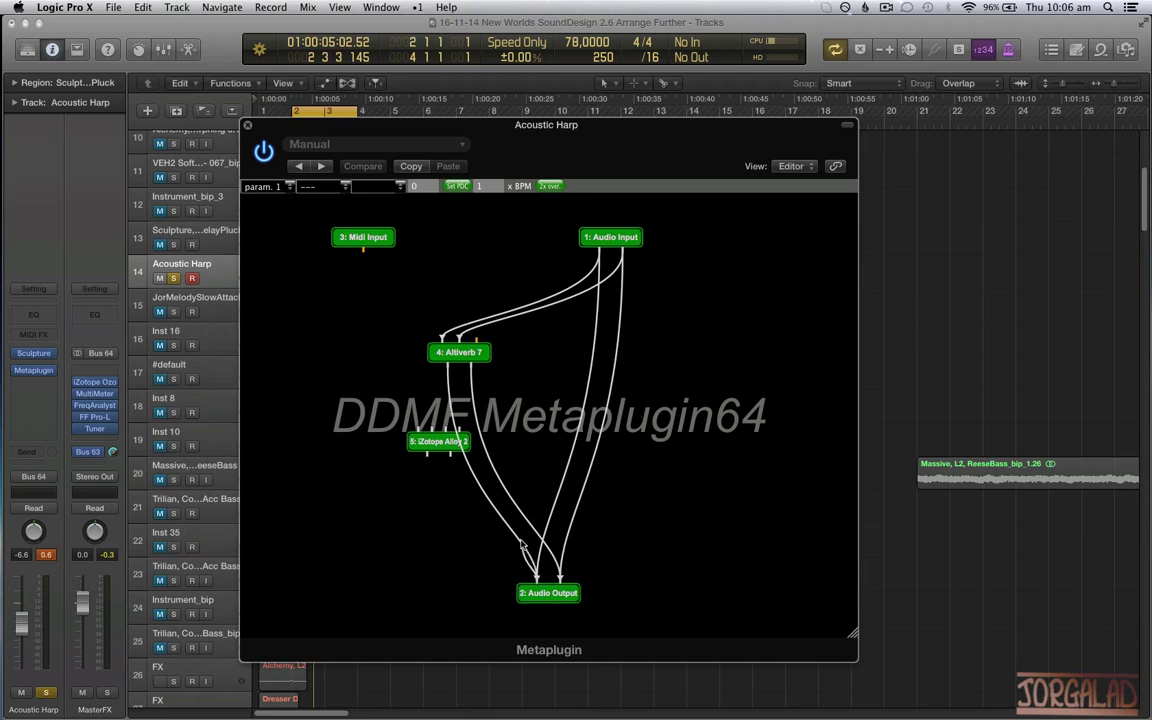
drag(530, 557, 420, 425)
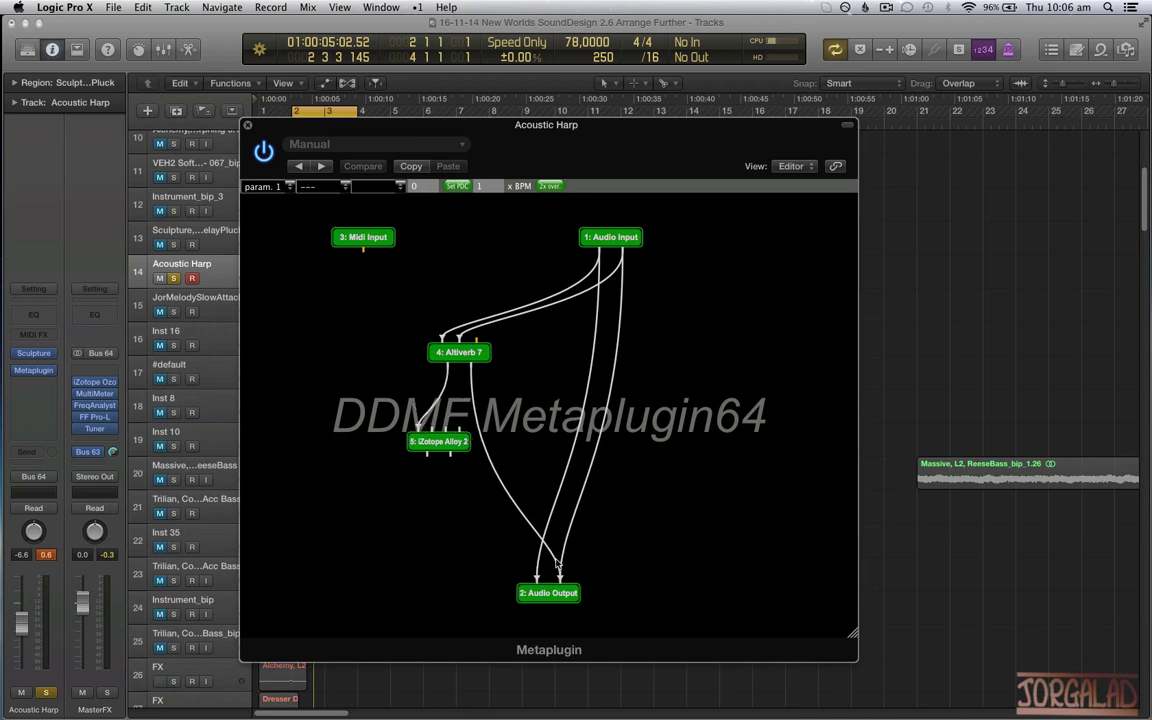
drag(557, 565, 537, 578)
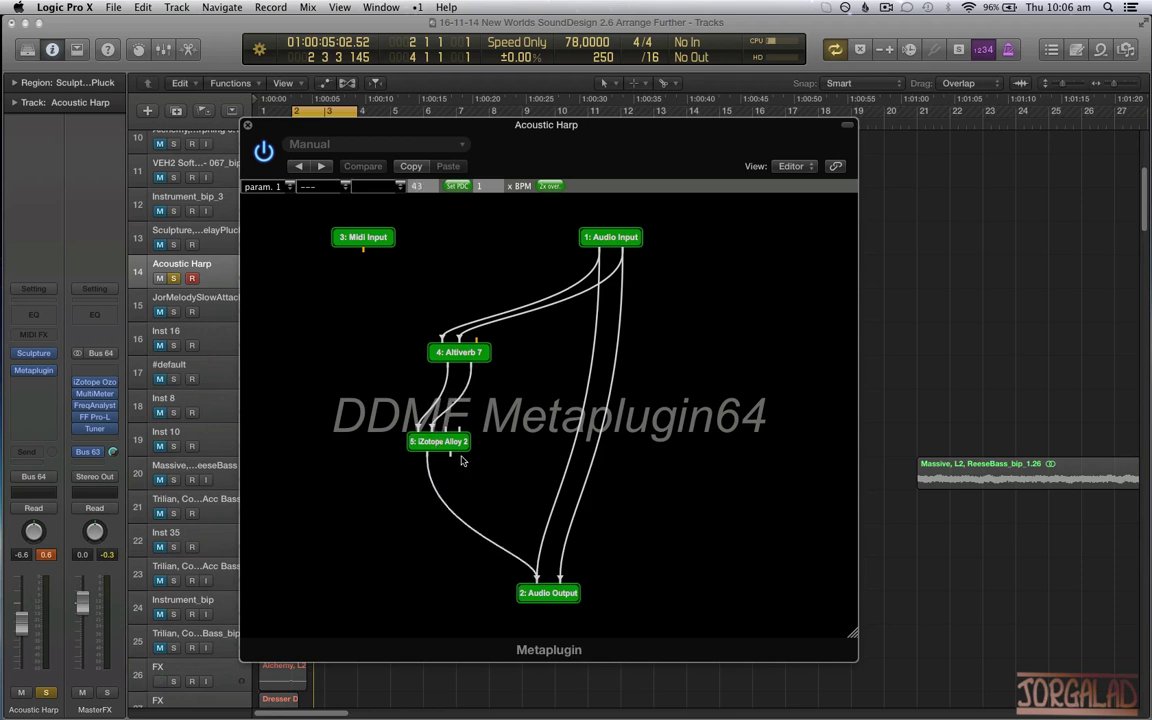
drag(449, 459, 560, 578)
Open Alloy 2's equalizer and raise the band 1 high-pass to 321 Hz
double_click(432, 432)
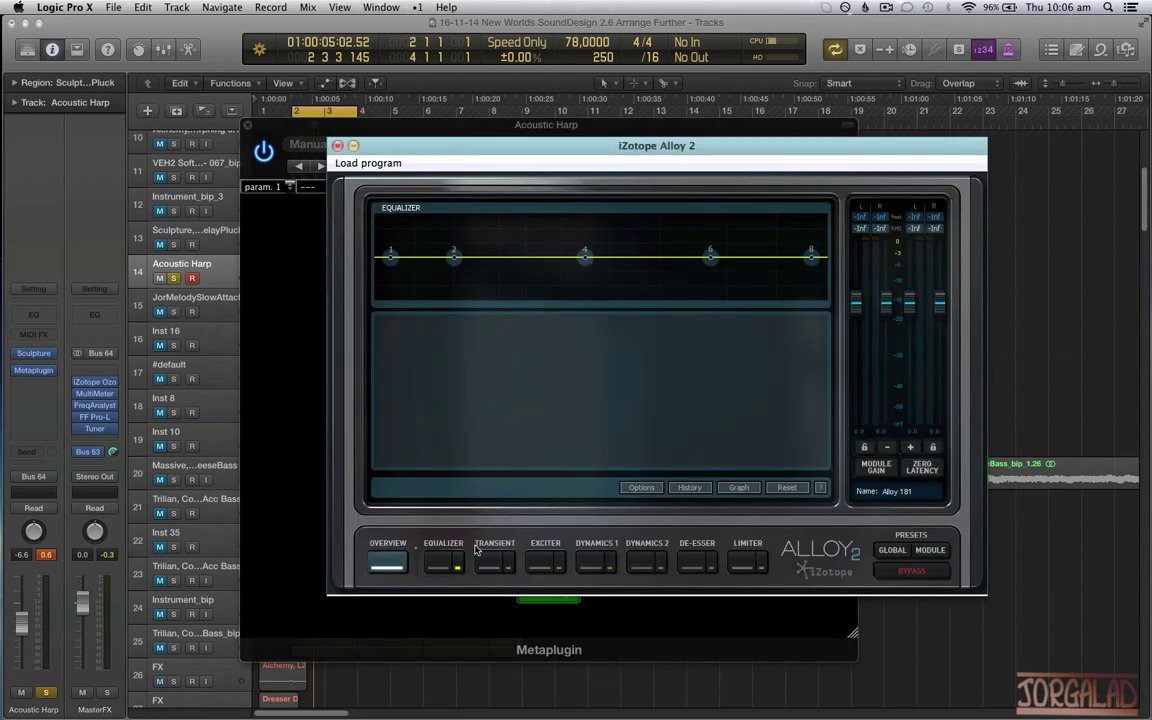
click(440, 563)
click(444, 410)
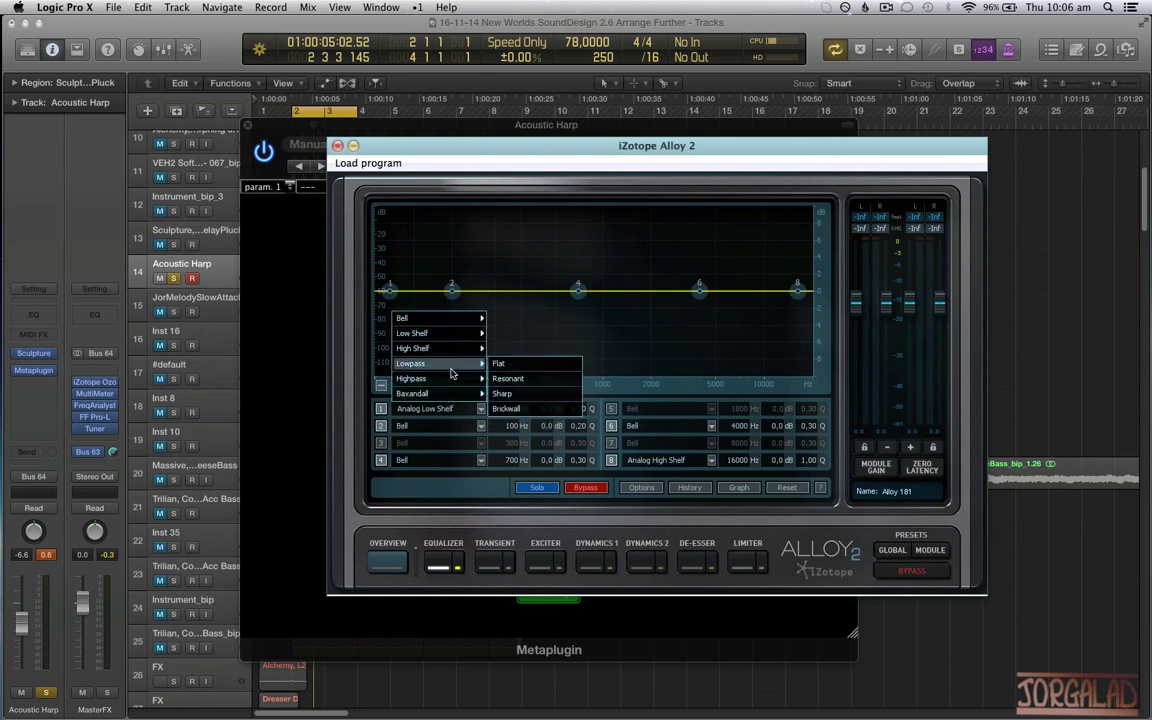
mouse_move(440, 378)
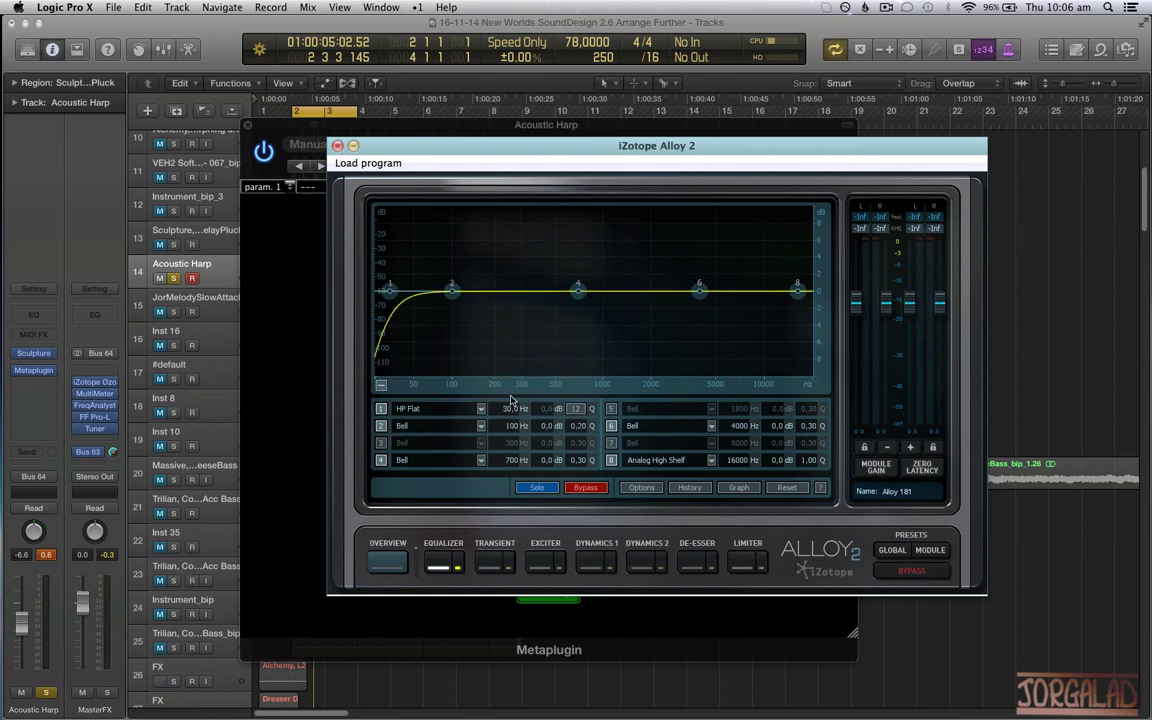
drag(514, 413, 607, 244)
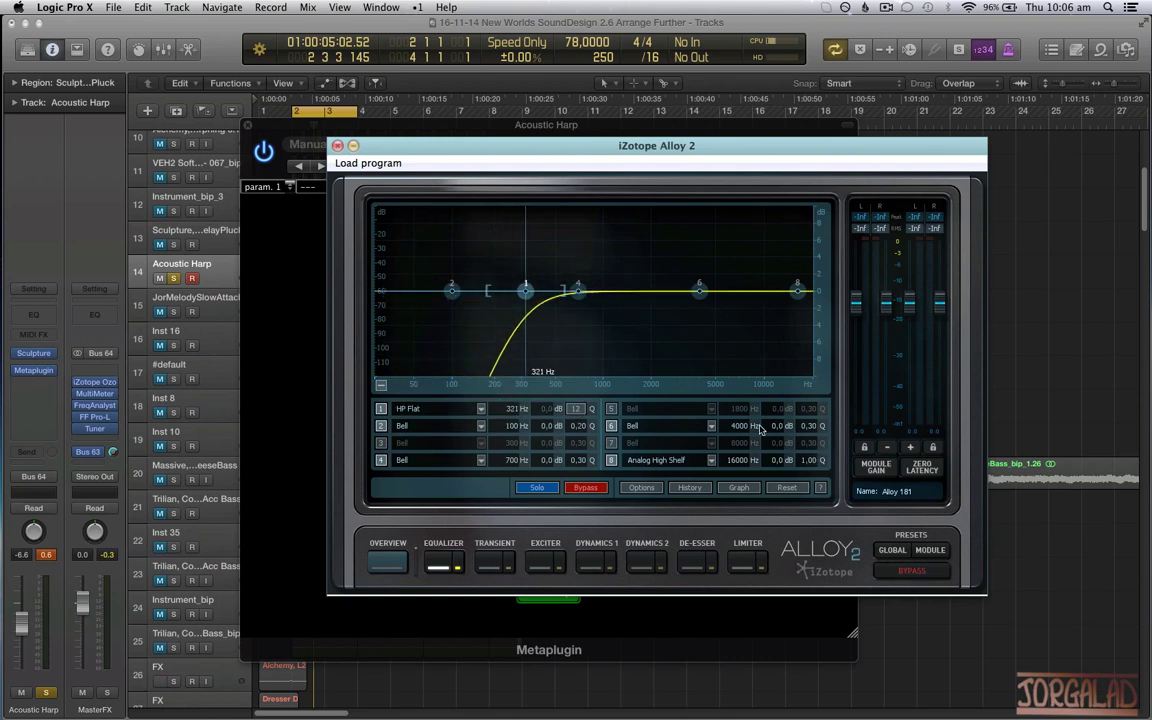
Make band 8 a flat low-pass at 3358 Hz and lift band 4 to +2.7 dB around 820 Hz
drag(797, 290, 795, 290)
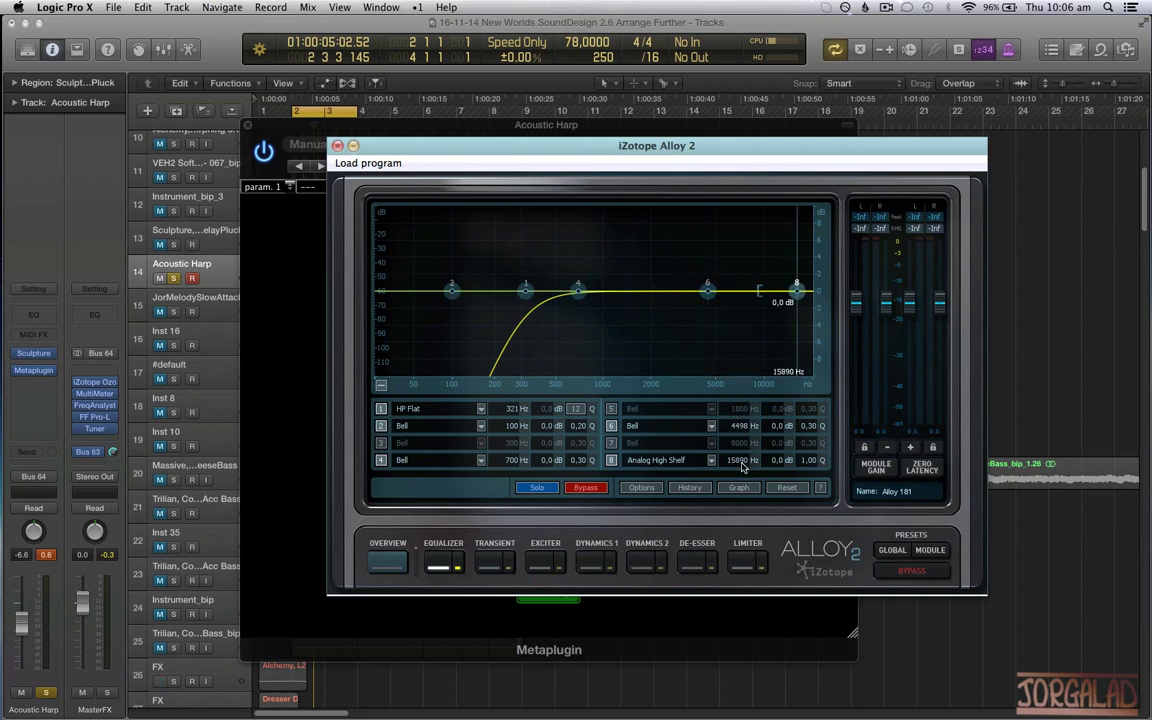
click(684, 461)
click(738, 414)
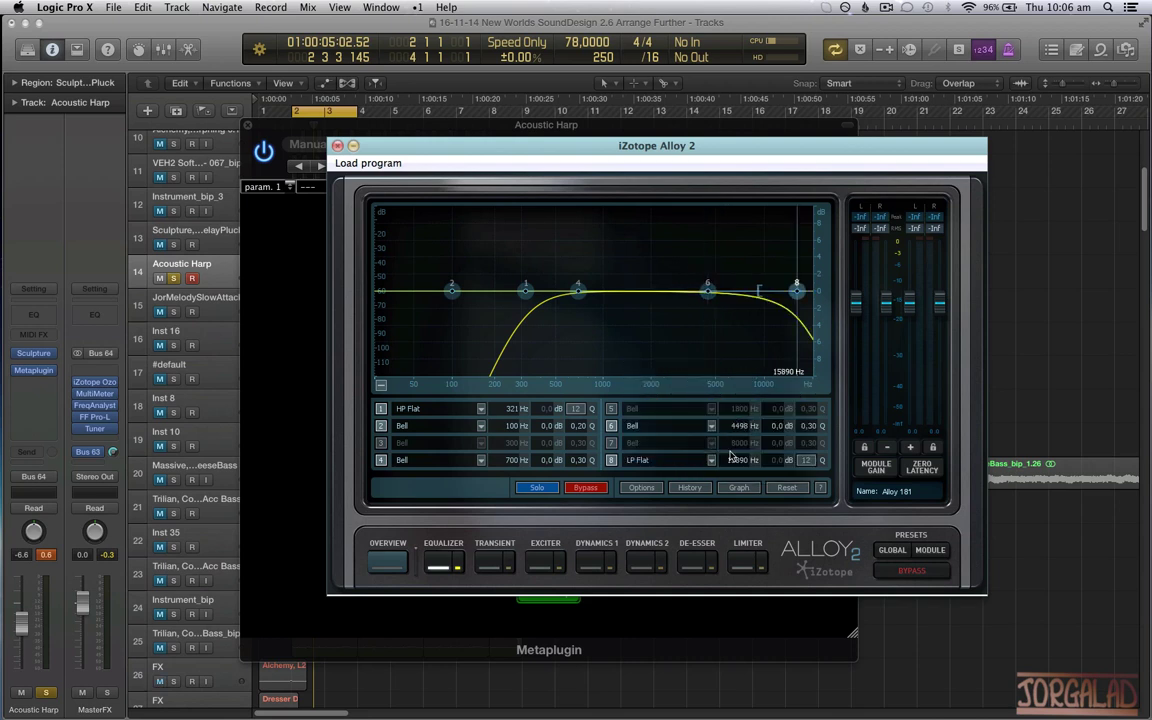
drag(737, 471, 628, 517)
drag(578, 290, 589, 265)
click(305, 299)
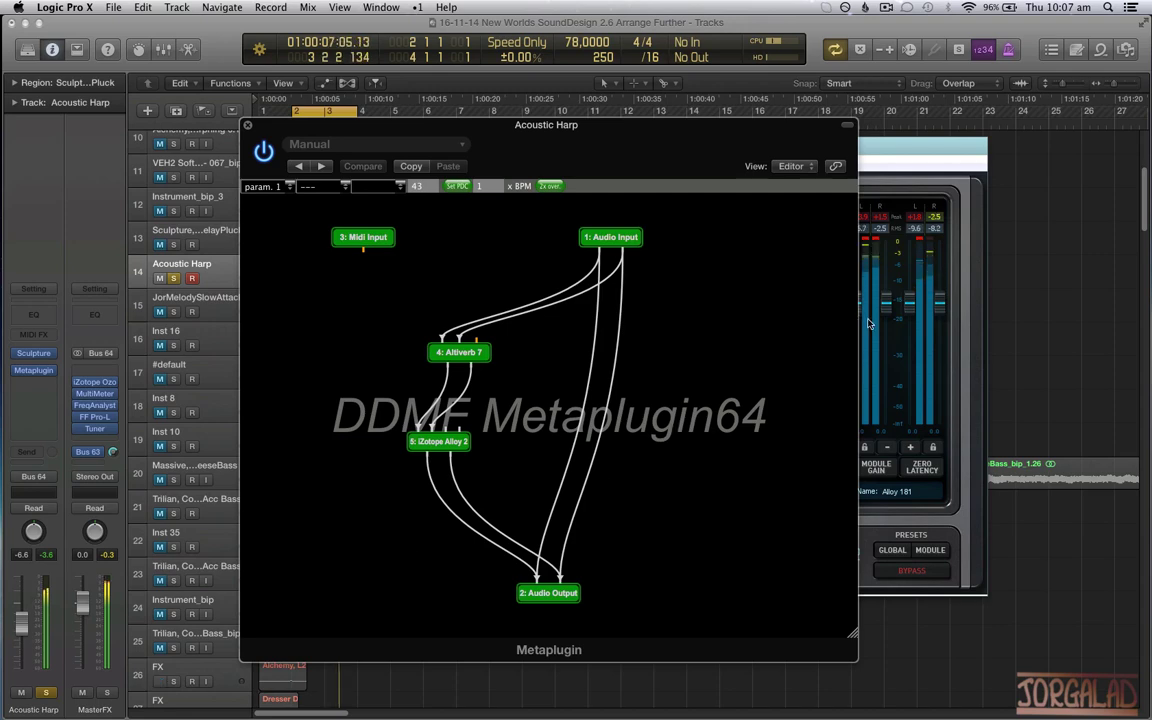
Reopen Alloy 2, boost band 4 to about +6 dB, sweep the low-pass down to 1446 Hz, and close it
double_click(438, 441)
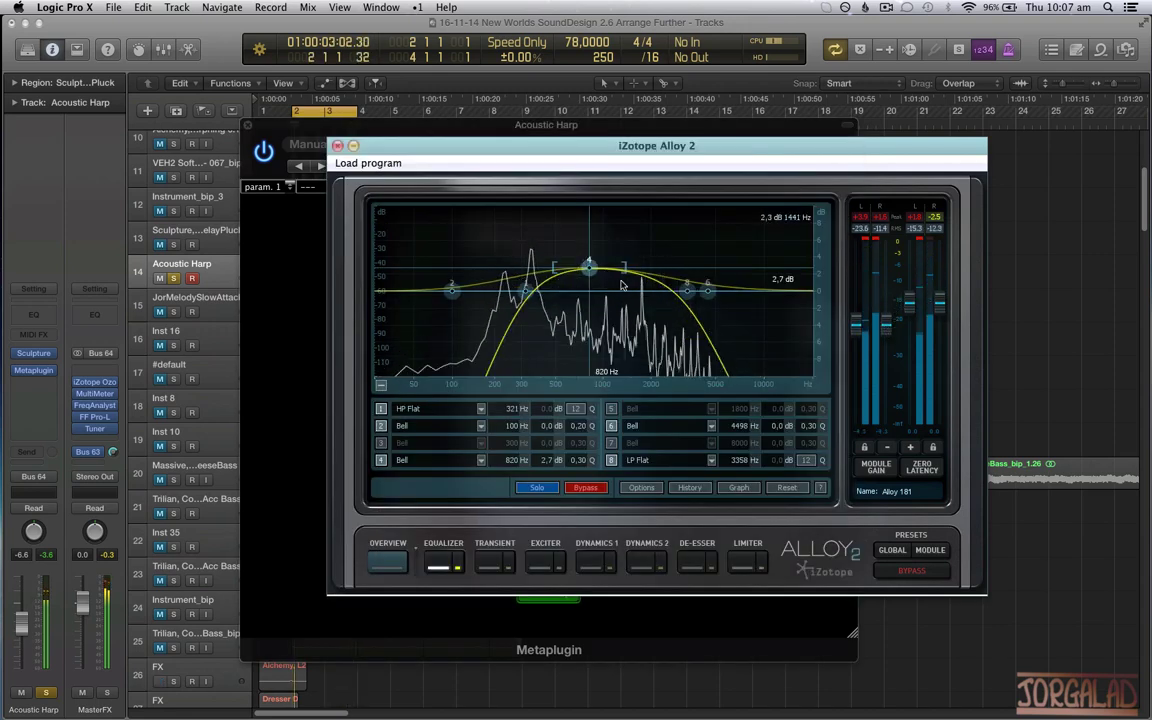
drag(562, 267, 575, 242)
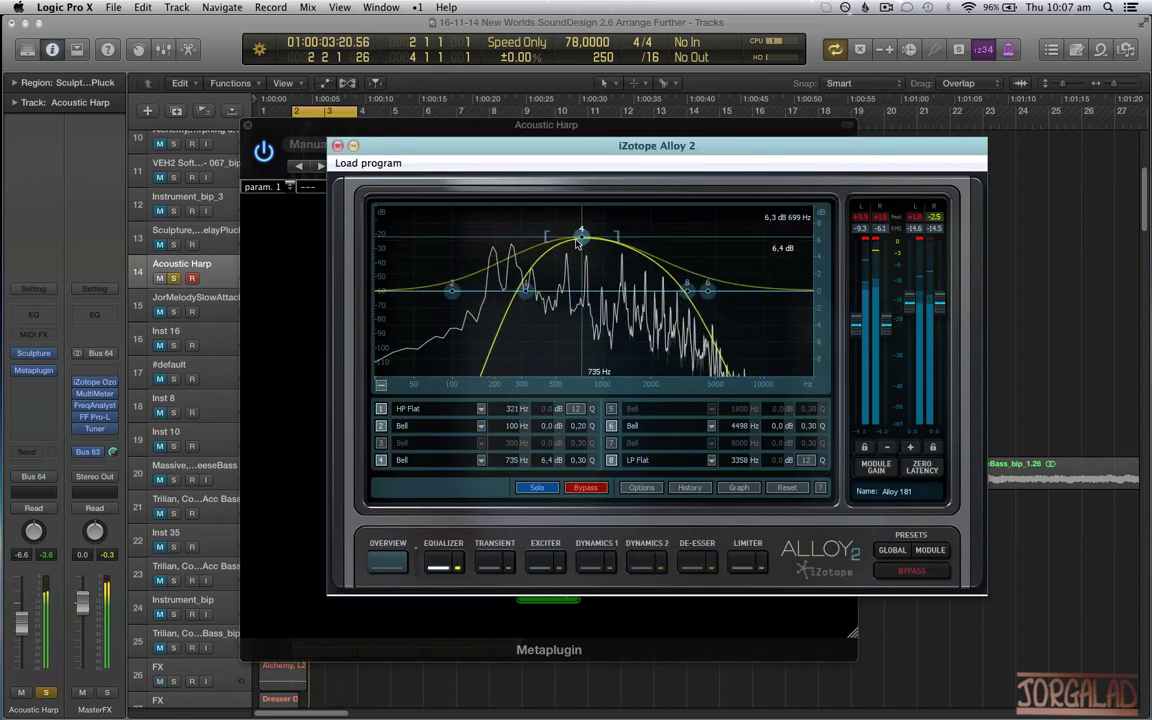
drag(740, 468, 518, 376)
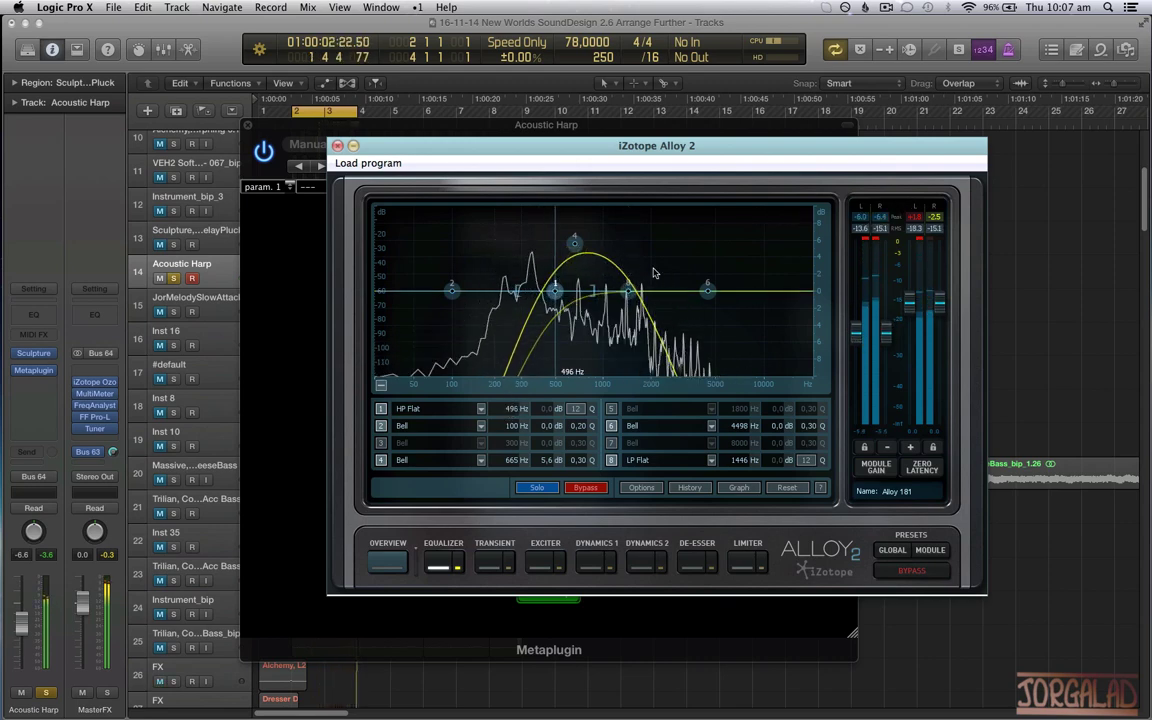
click(337, 145)
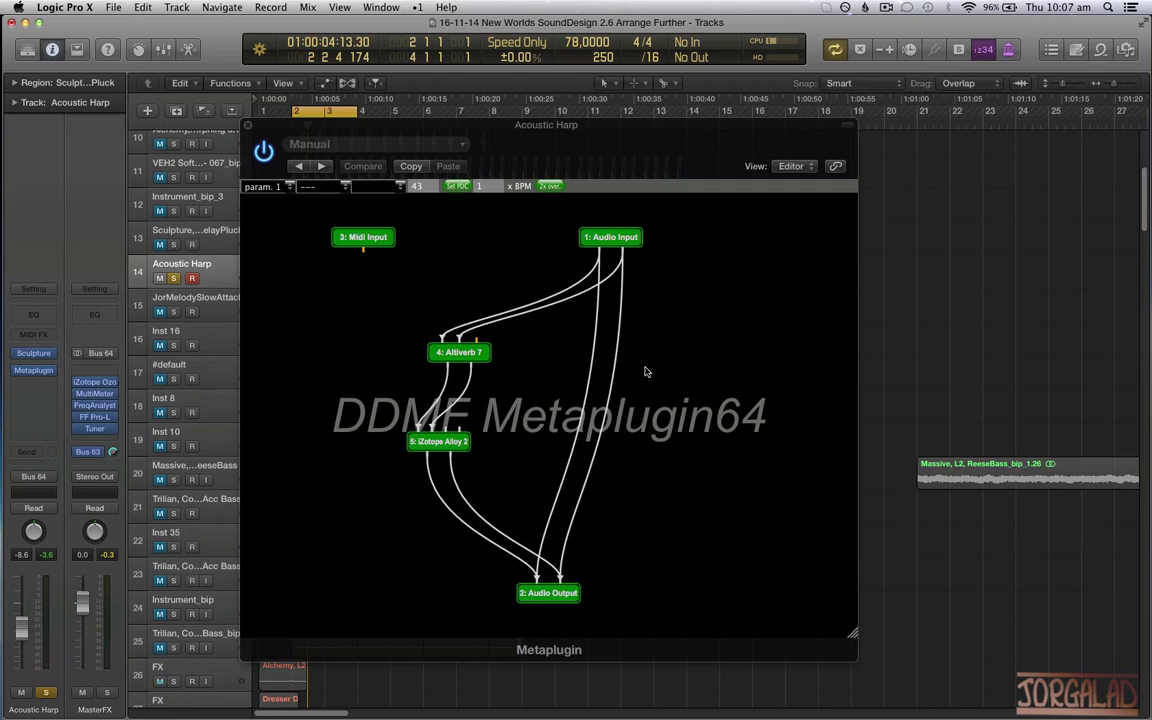
Add SoundToys FilterFreak2 and reroute both Alloy 2 output cables into its inputs
right_click(511, 478)
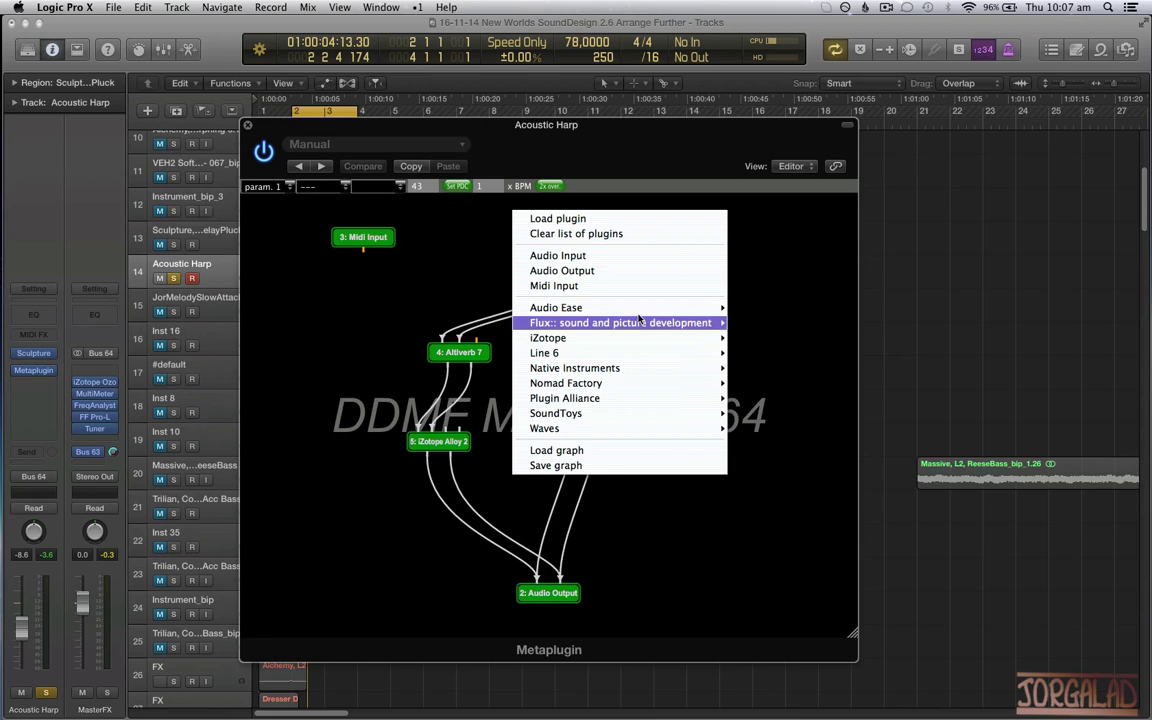
mouse_move(655, 420)
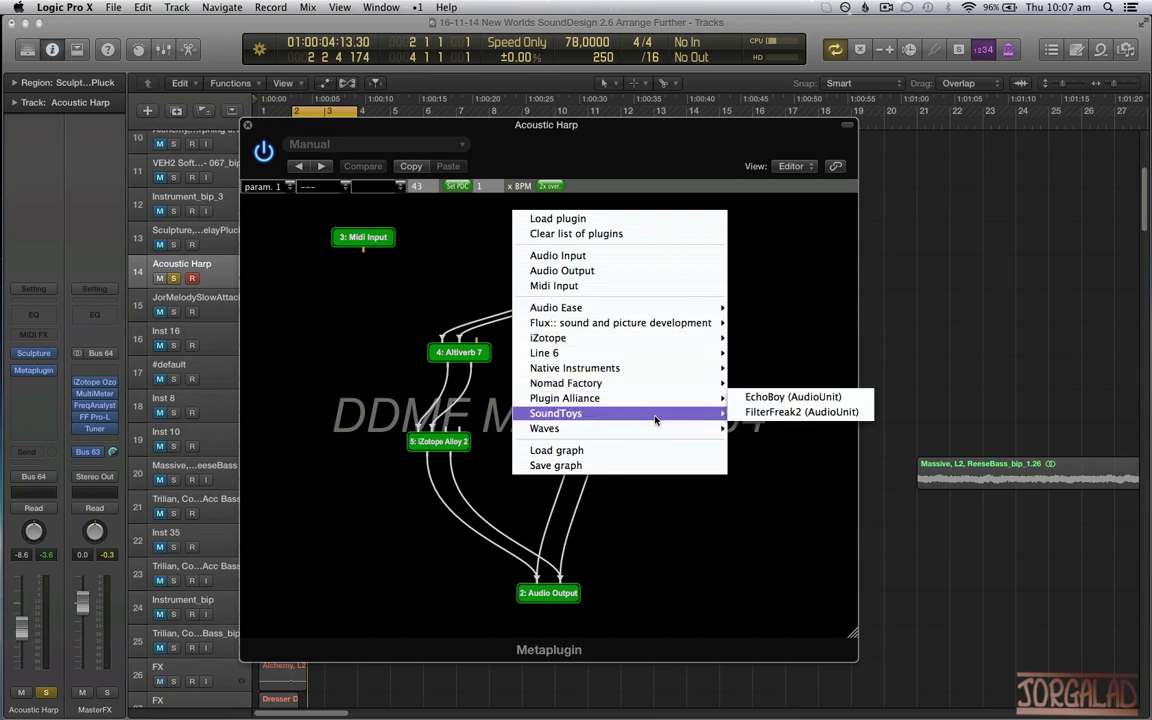
click(795, 412)
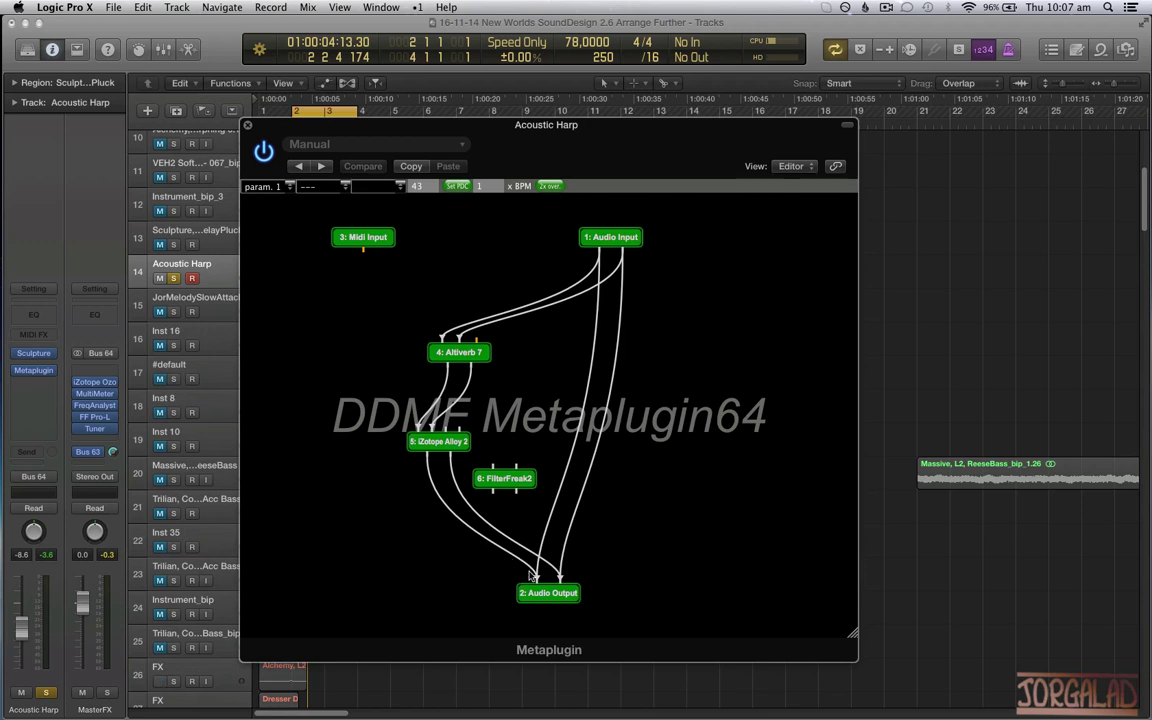
drag(531, 568, 433, 526)
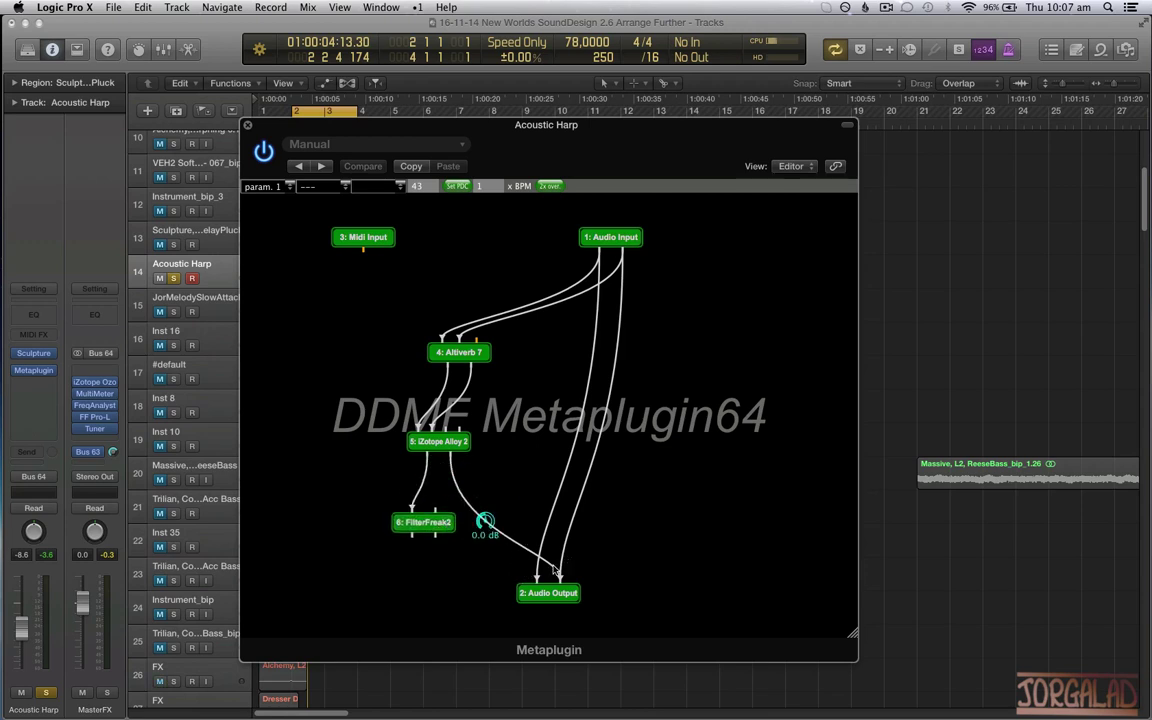
mouse_move(555, 569)
mouse_down()
mouse_move(440, 498)
mouse_move(435, 508)
mouse_move(479, 509)
mouse_move(505, 565)
mouse_move(538, 584)
mouse_up()
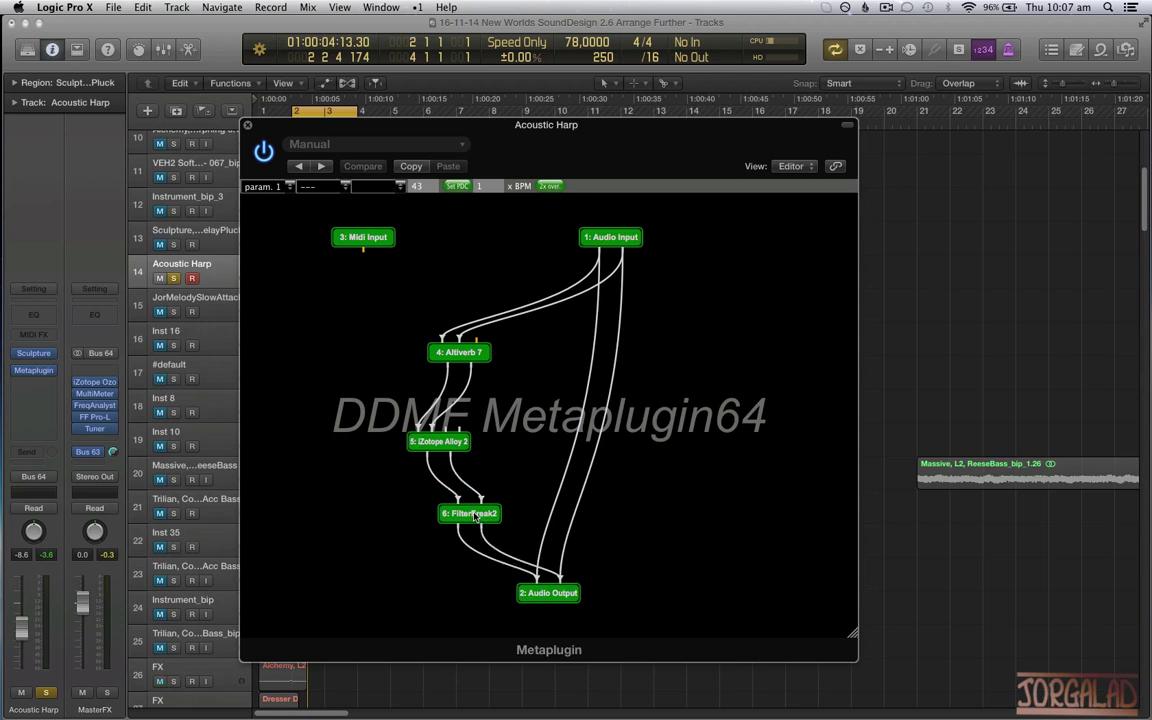
Switch FilterFreak2's modulation to Rhythm mode and change its rate from 1/4 to 1/8th note
double_click(475, 516)
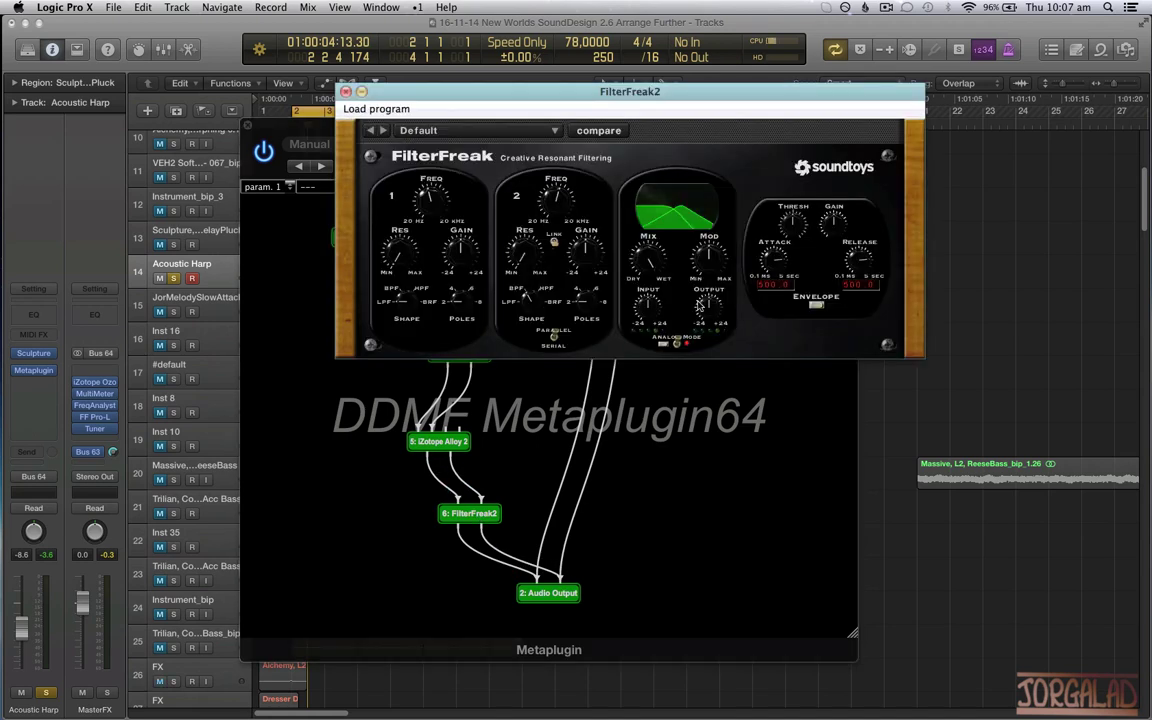
click(817, 306)
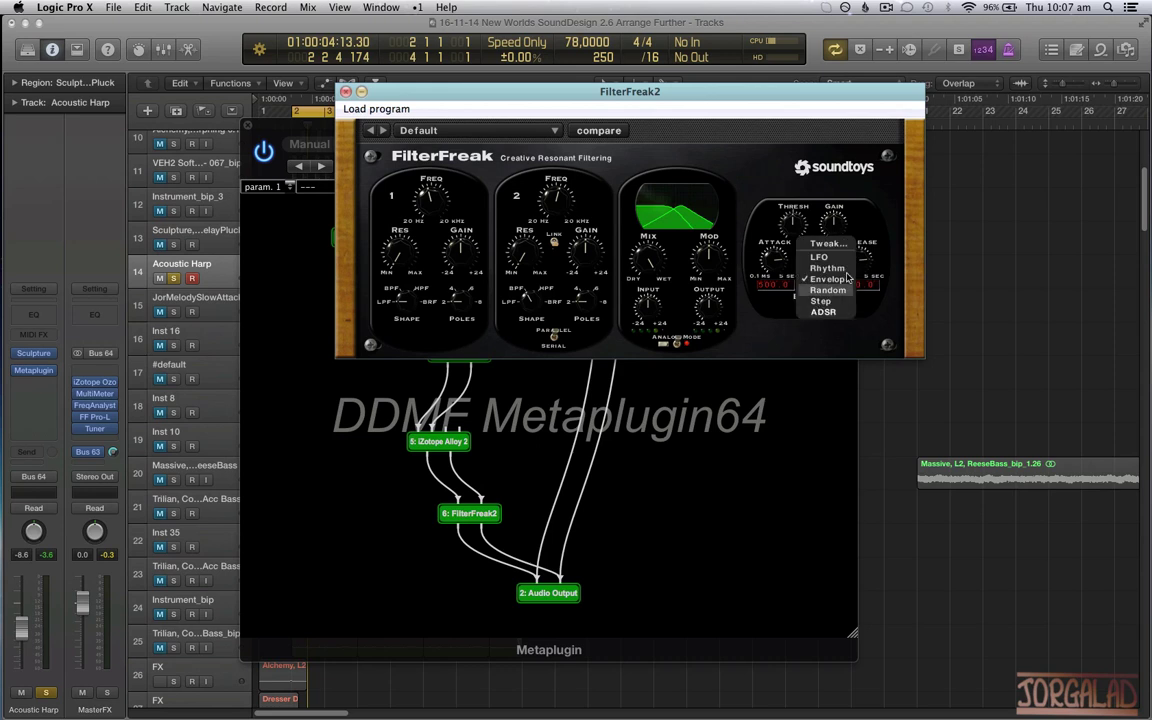
click(745, 243)
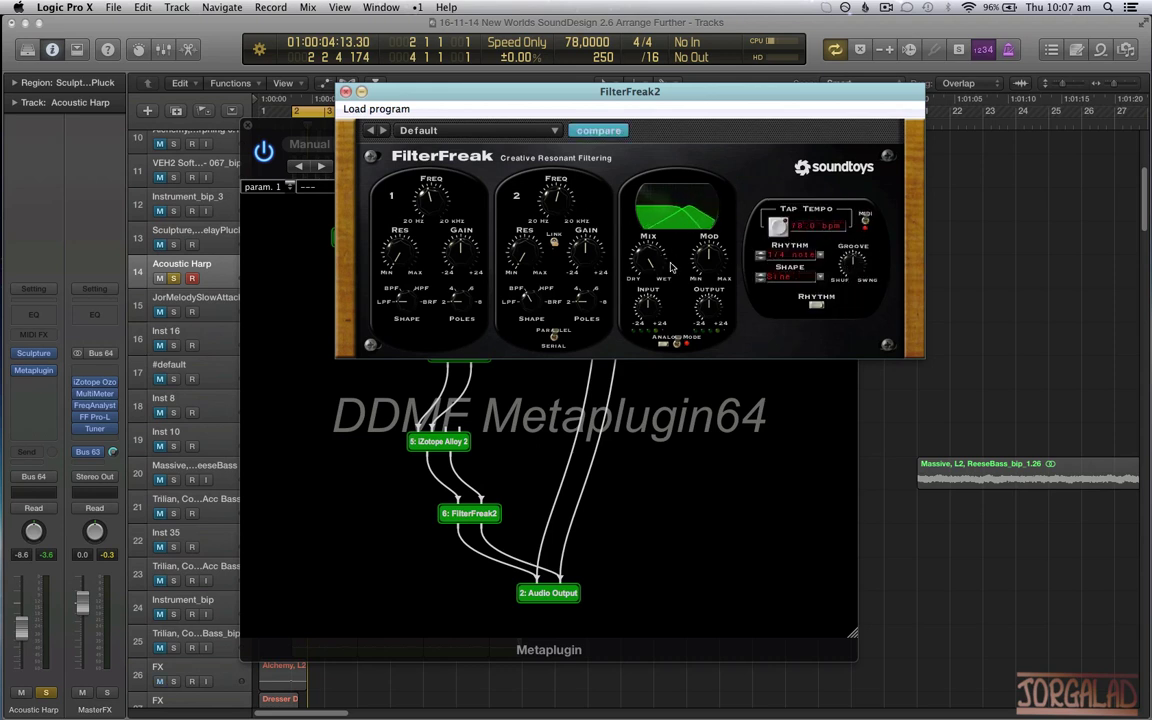
click(331, 524)
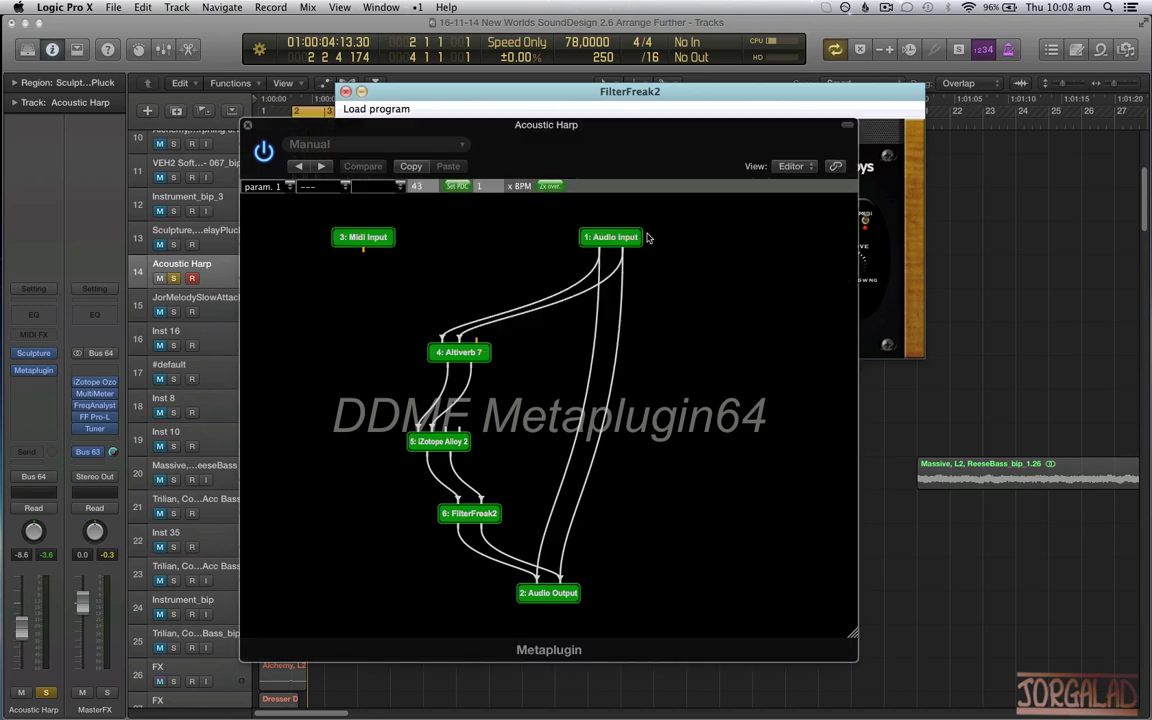
click(560, 92)
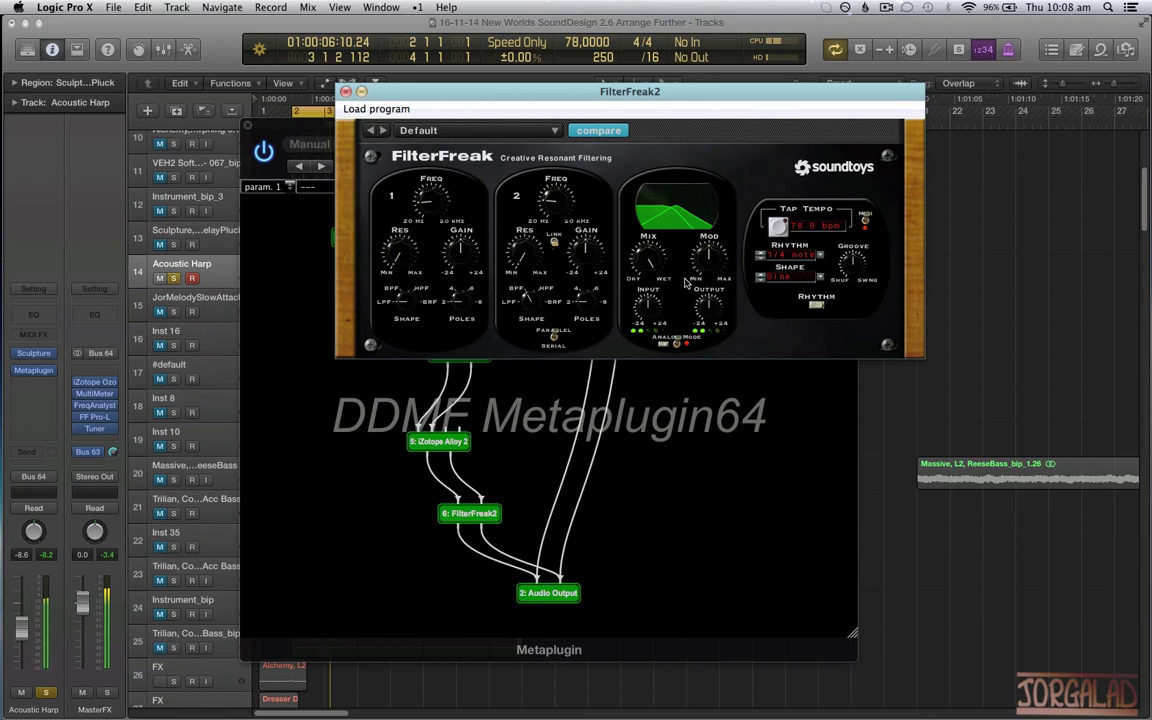
click(760, 260)
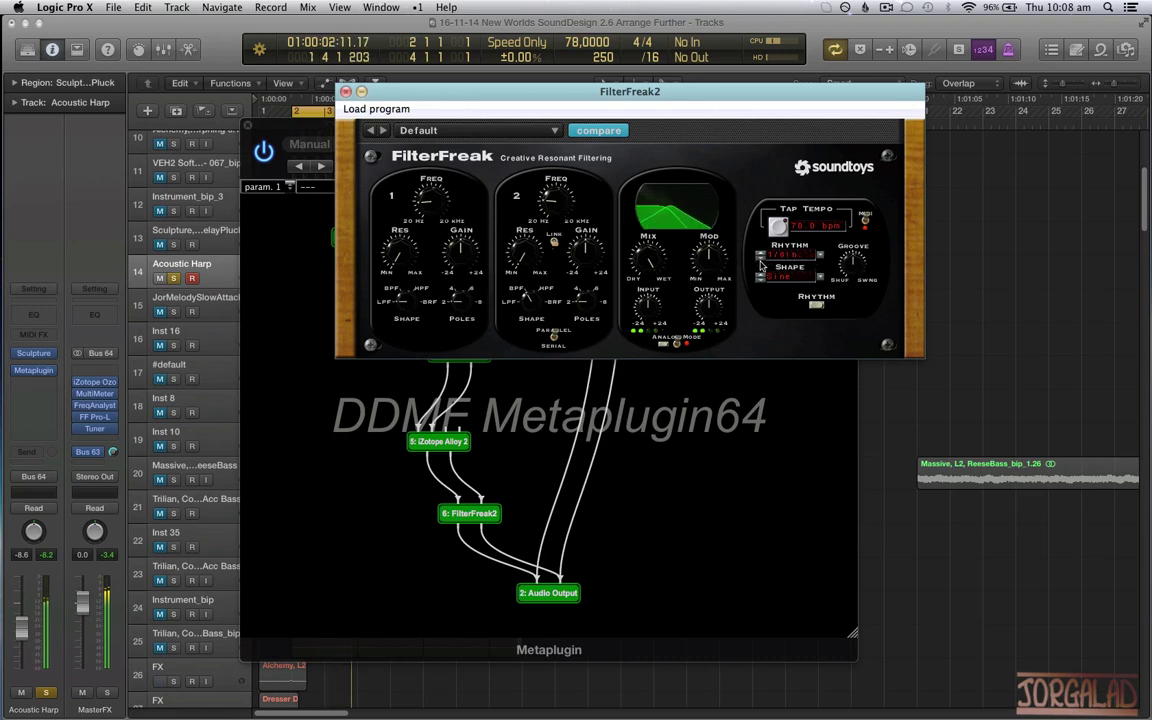
Move Alloy 2's high-pass to about 108 Hz and low-pass to 20 kHz, then set FilterFreak2's rhythm to 1/16th
double_click(455, 443)
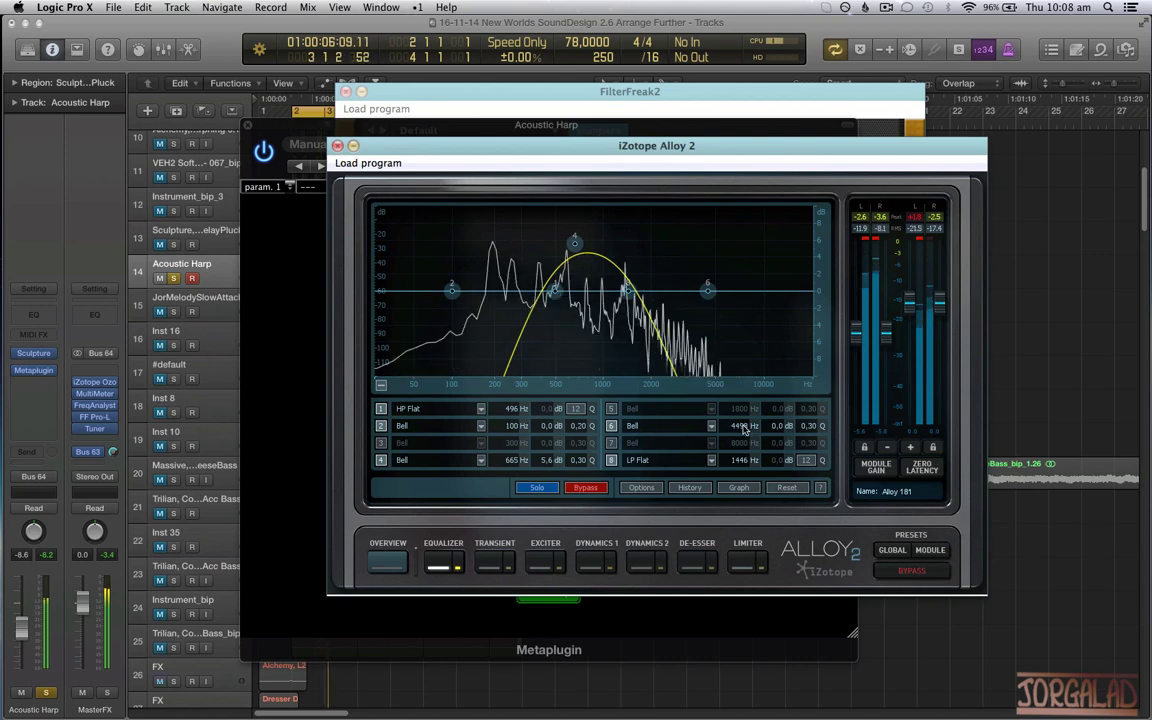
drag(628, 291, 812, 292)
drag(555, 291, 451, 291)
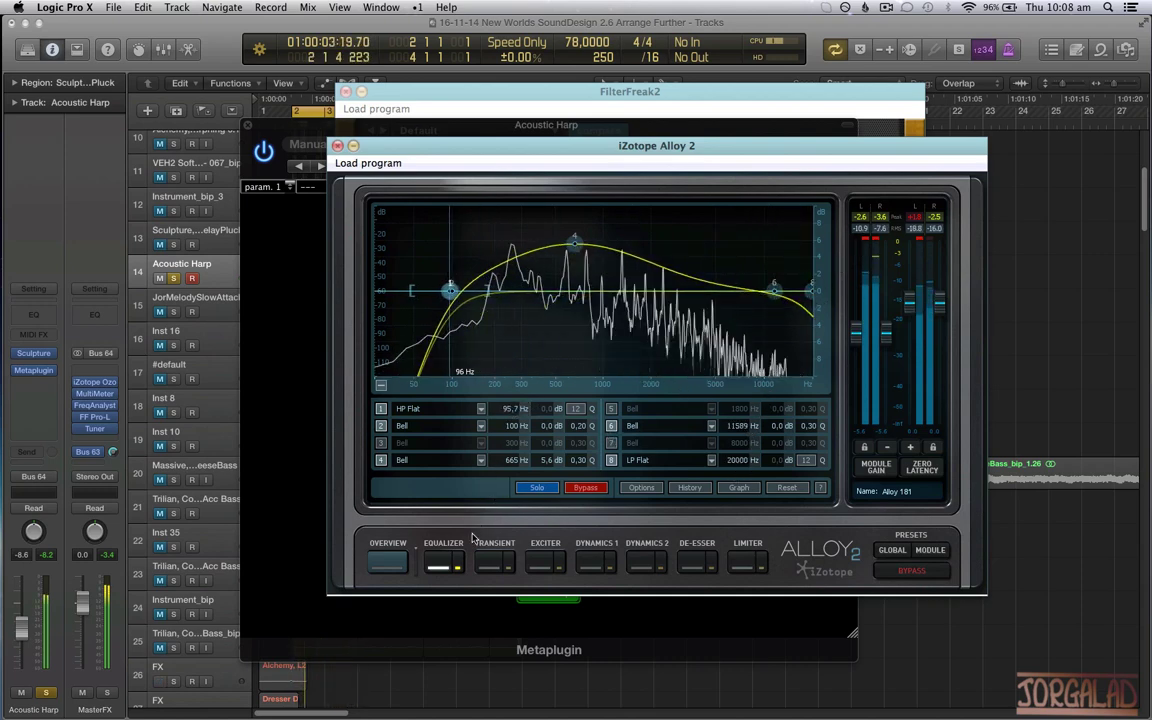
click(337, 146)
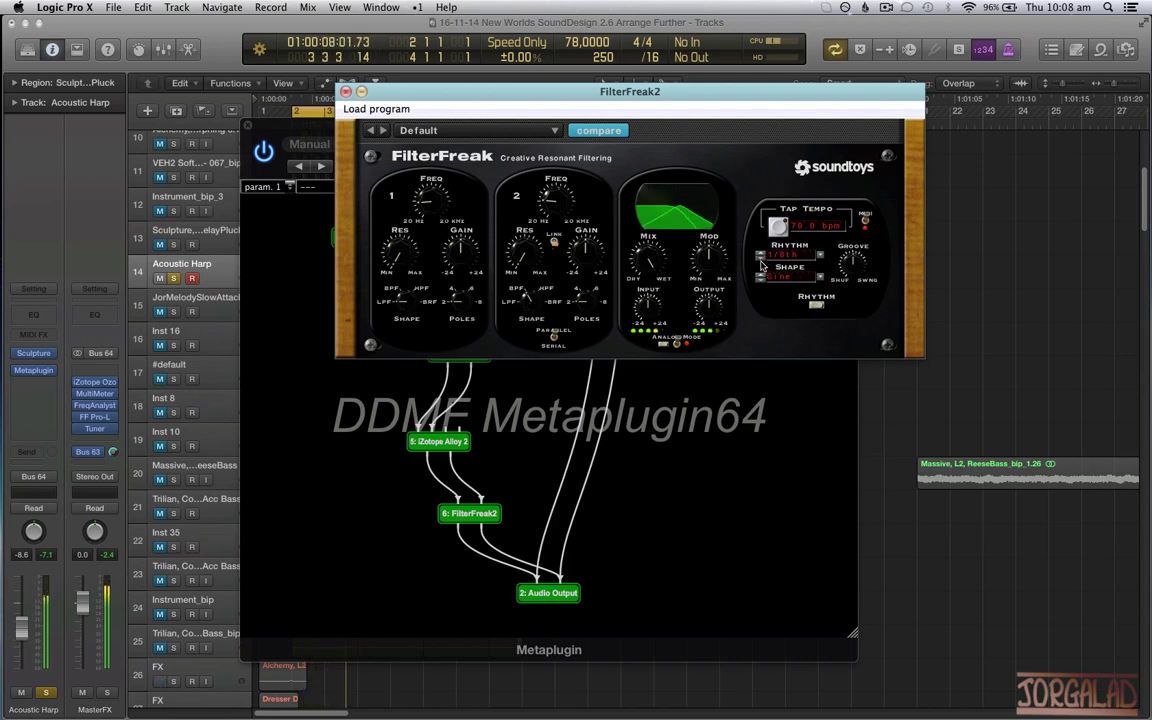
click(761, 259)
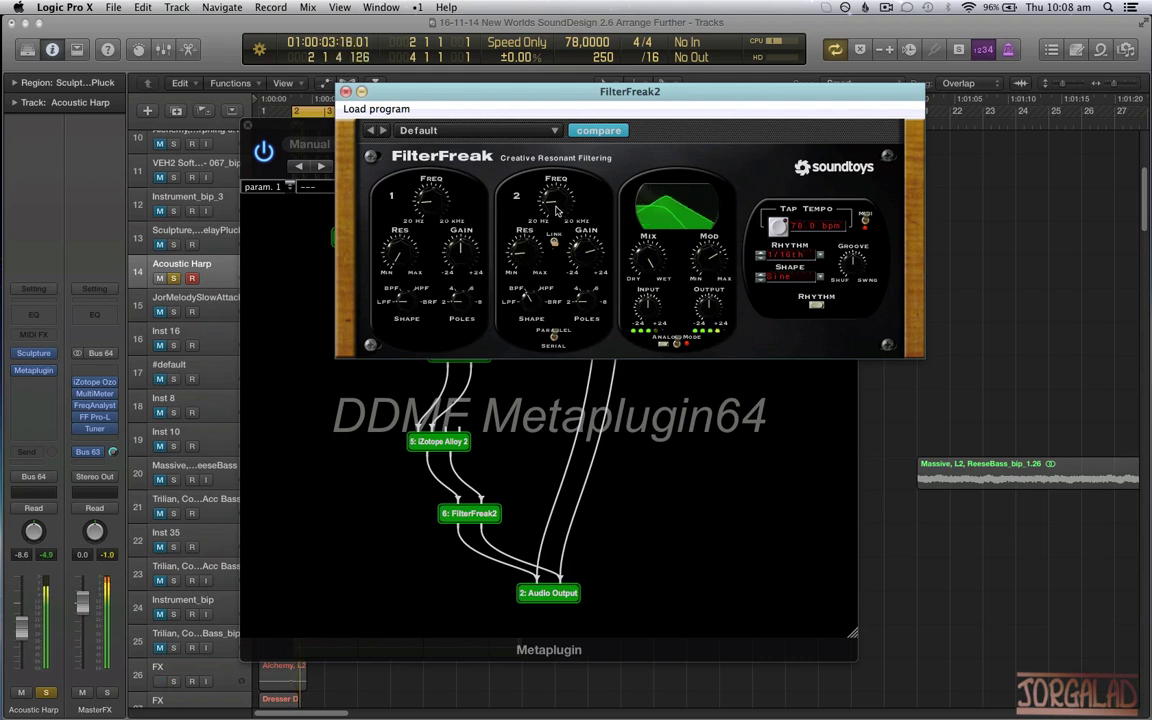
click(345, 91)
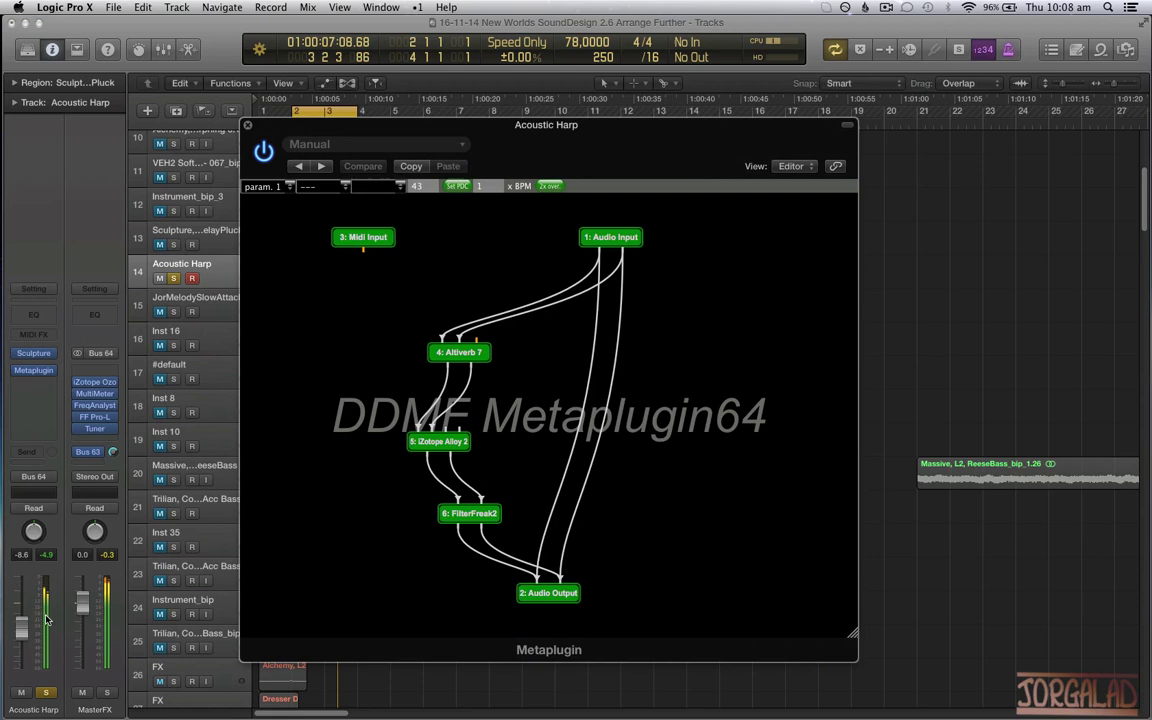
Pull the Acoustic Harp fader down to -21.5 dB and show the dry Audio Input–Output wire's gain
click(18, 648)
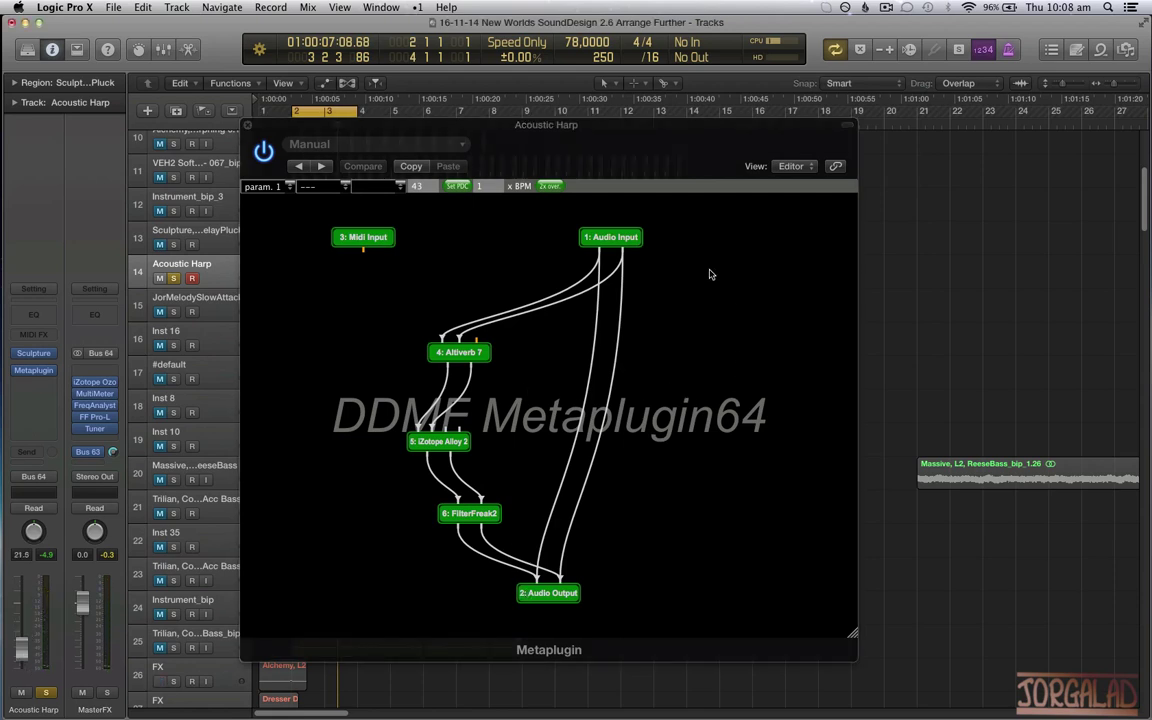
click(607, 388)
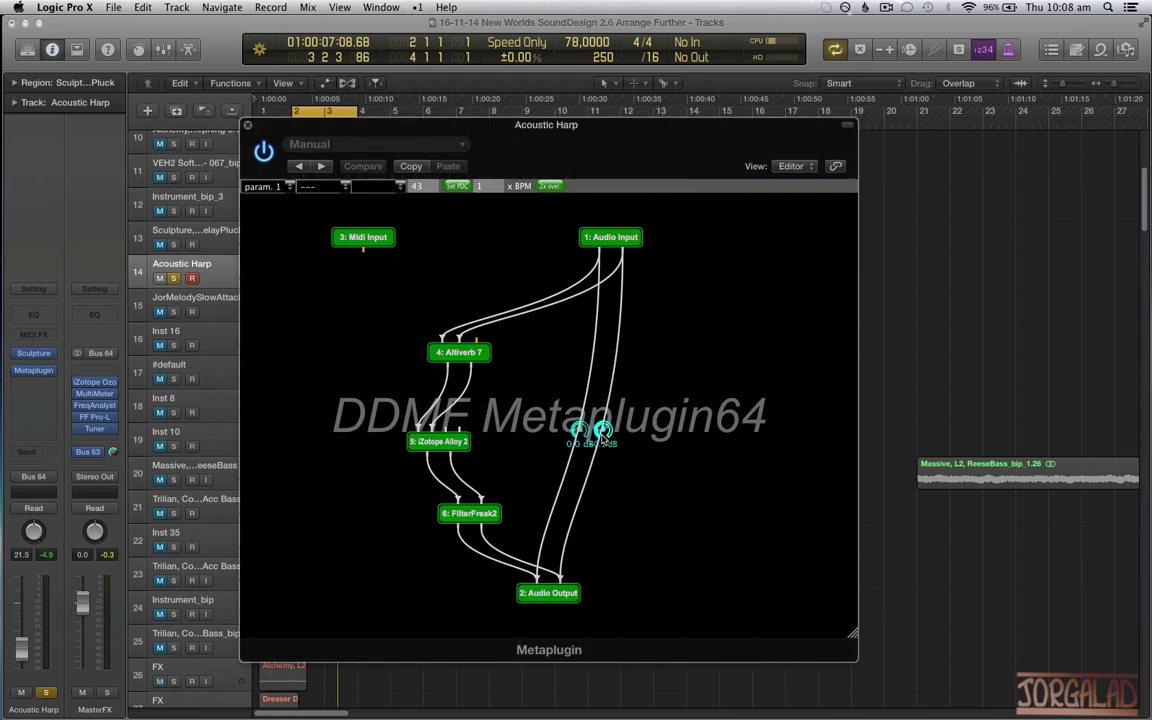